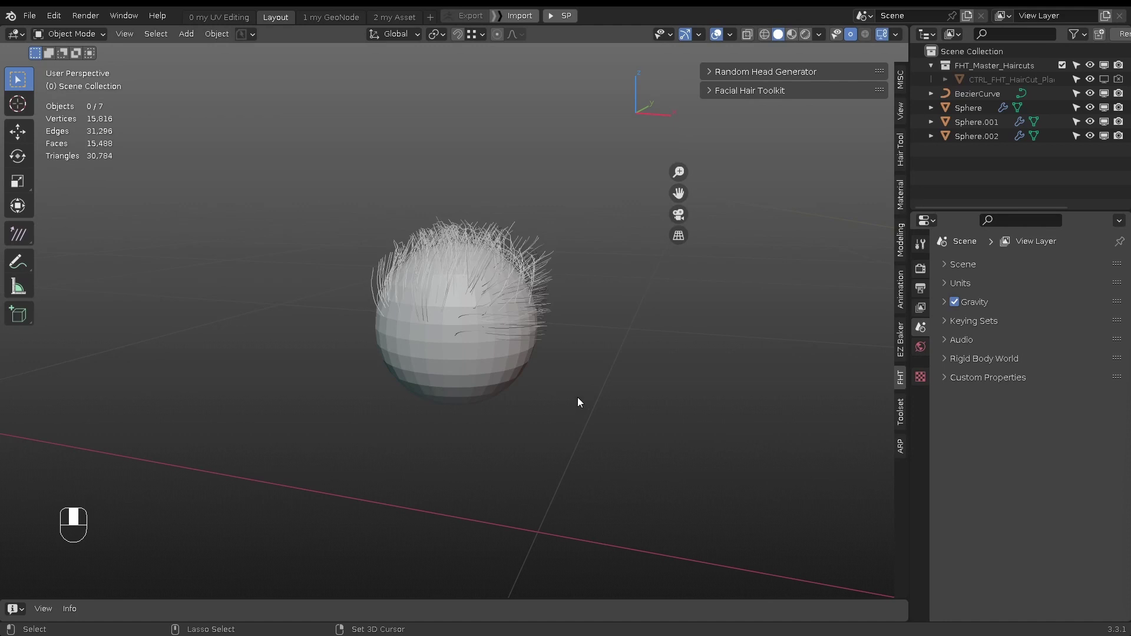
Select the sphere with hair strands and show its particle system settings
left_click(461, 313)
middle_click_drag(481, 324, 494, 345, "alt")
scroll(493, 345, "up", 3, "alt")
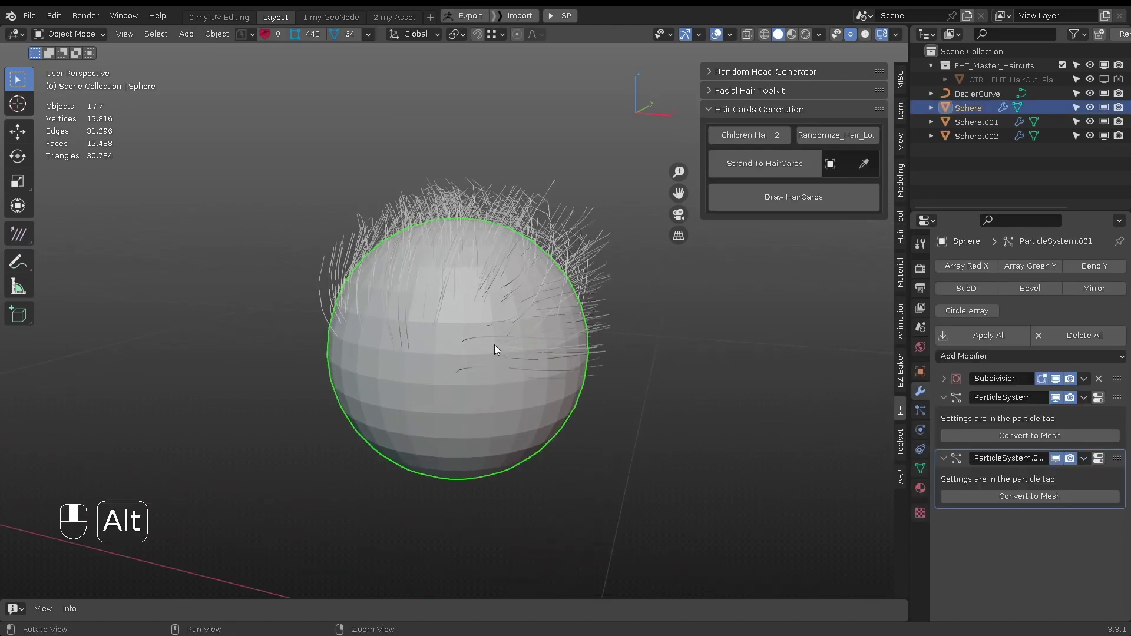
key("w")
key("q")
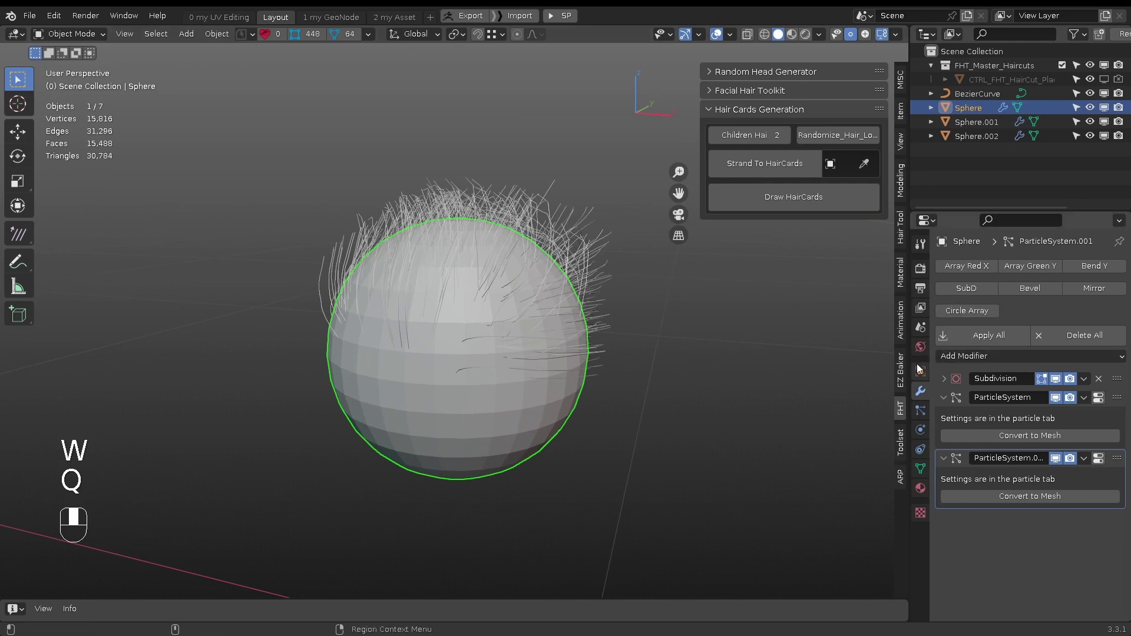
left_click(921, 411)
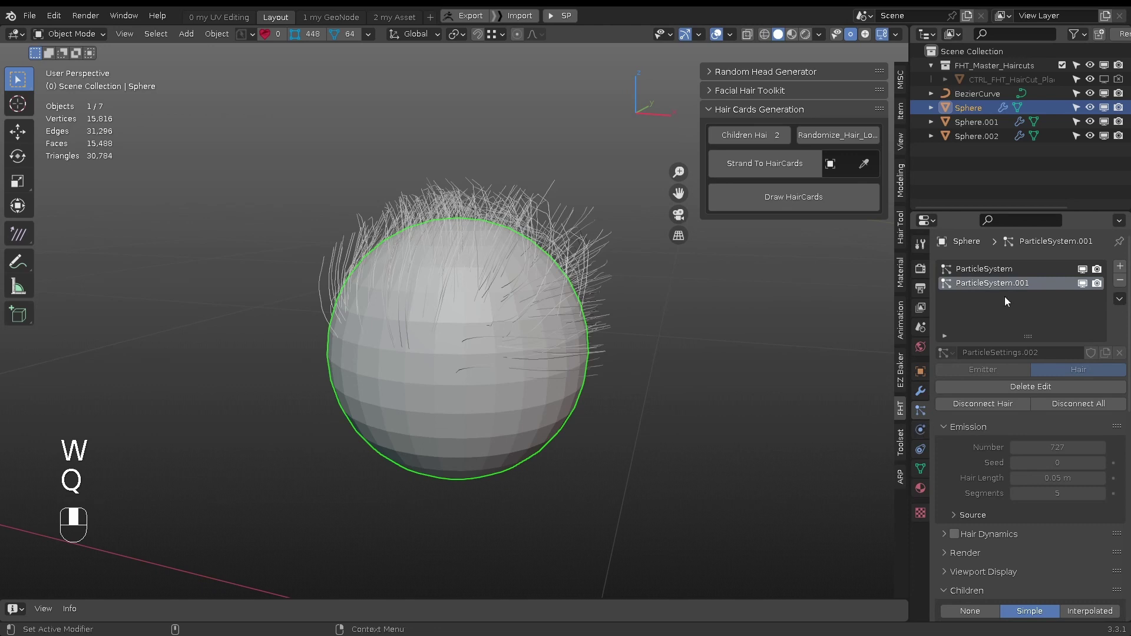
Hide both particle systems in the viewport and show them again to compare the hair
left_click(1083, 270)
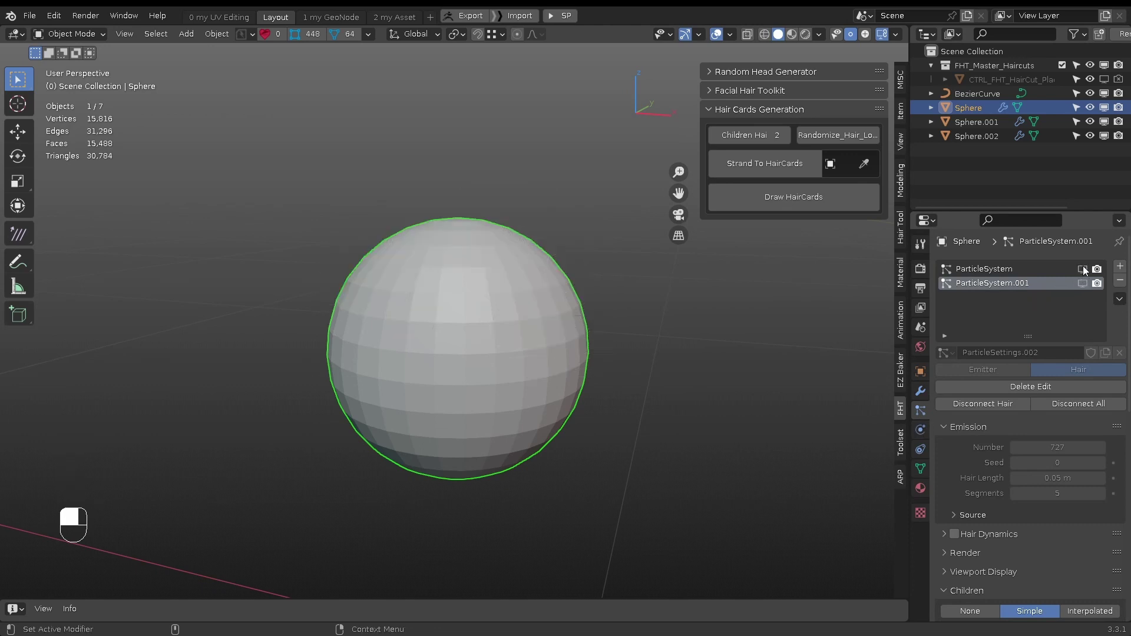
left_click_drag(454, 304, 539, 348, "alt")
left_click(1083, 269)
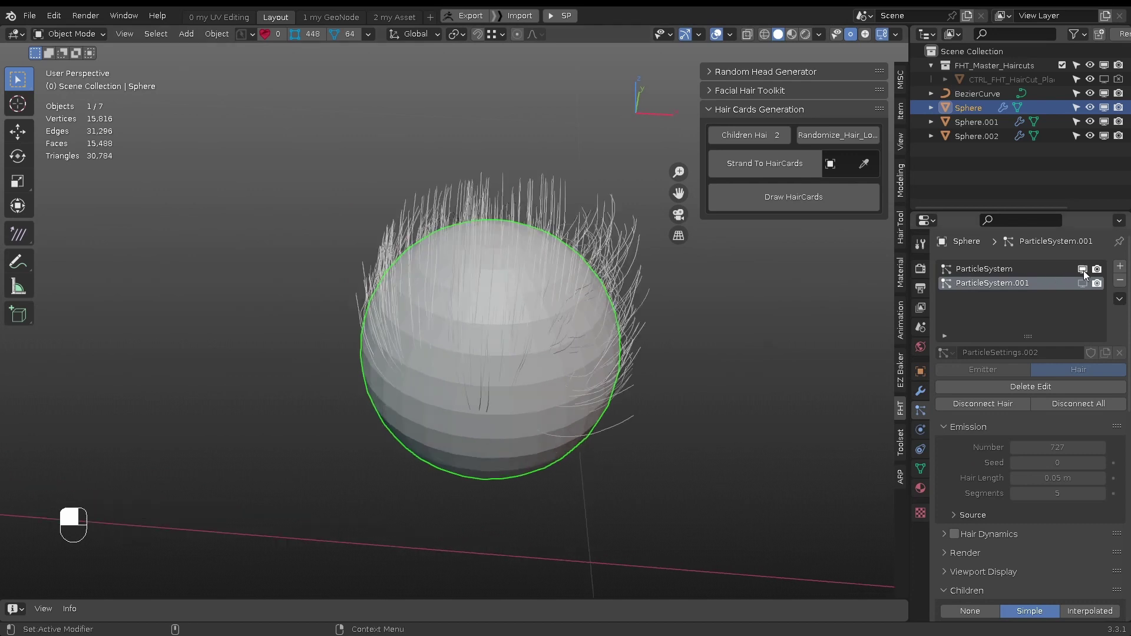
left_click_drag(519, 307, 501, 275, "alt")
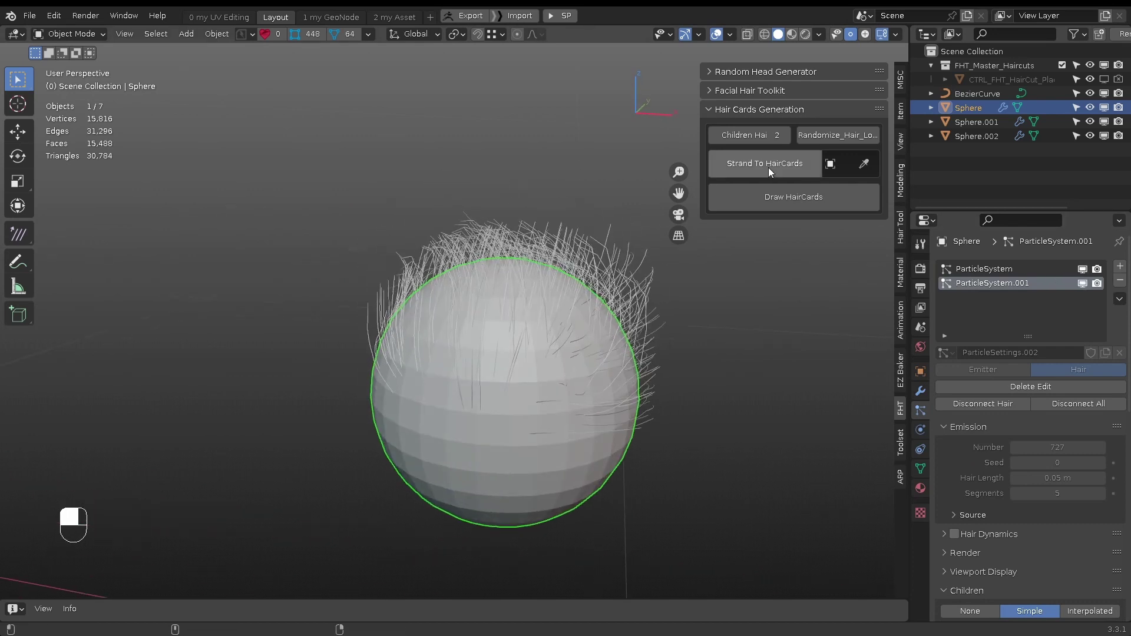
Try a children hair count of 10 in the hair card generation settings
mouse_move(760, 135)
left_mouse_down()
mouse_move(781, 134)
mouse_move(763, 135)
left_mouse_up()
scroll(513, 248, "up", 3)
left_click_drag(512, 262, 468, 257, "alt")
scroll(472, 248, "up", 3)
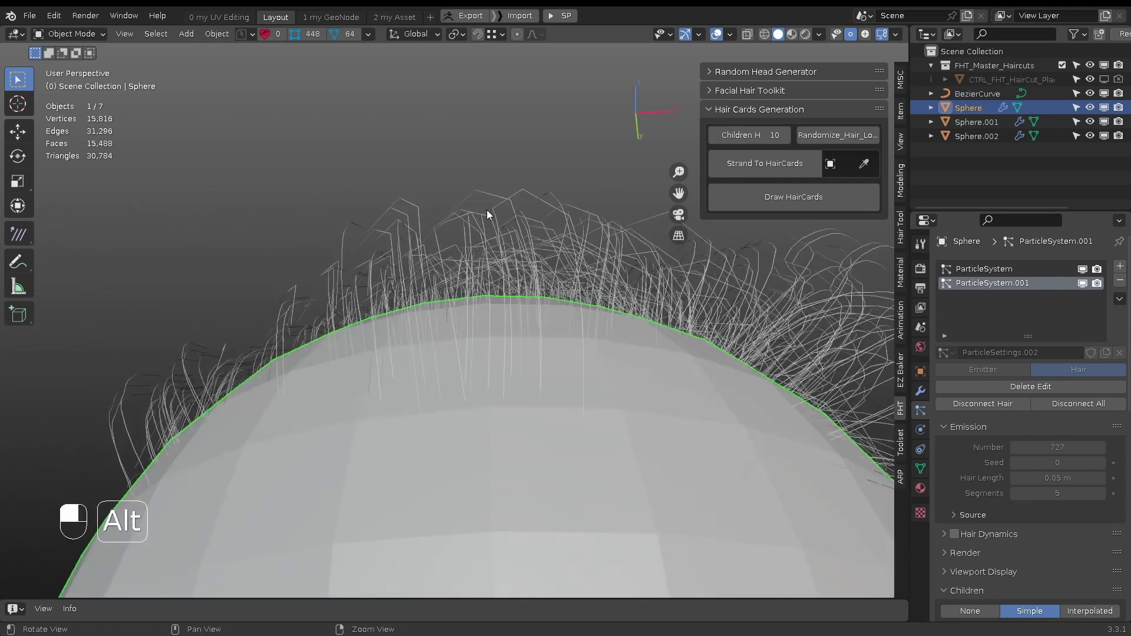
left_click_drag(488, 214, 492, 259, "alt")
Reduce the children hair count to 1
left_click_drag(763, 135, 739, 135)
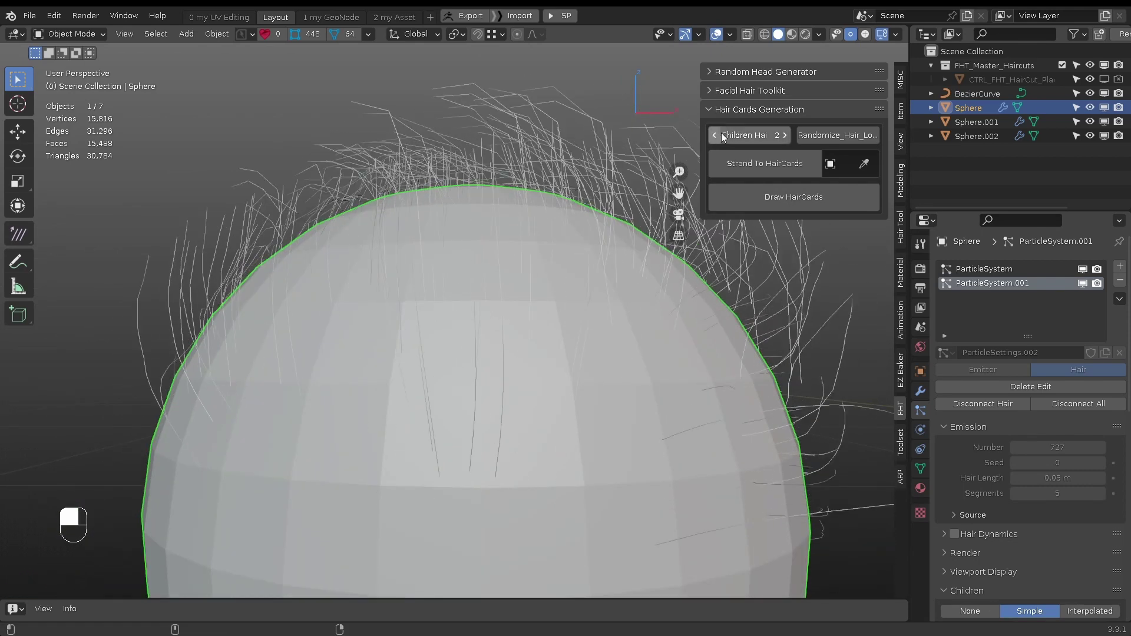
left_click(716, 136)
scroll(486, 247, "down", 3)
left_click_drag(485, 243, 362, 304, "alt")
scroll(513, 277, "up", 3)
Randomize the hair locations several times
left_click(822, 138)
left_click(848, 138)
left_click(849, 138)
left_click(849, 138)
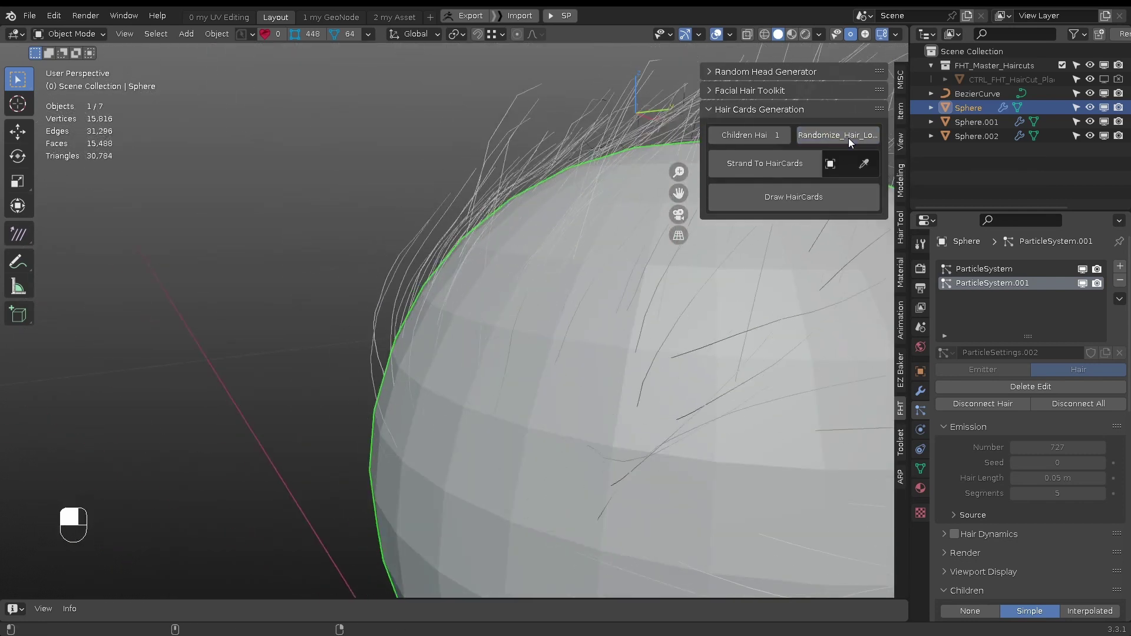
Convert the strands to hair cards and display them in material preview with the wireframe overlay off
scroll(459, 277, "down", 4)
left_click_drag(448, 283, 751, 161, "alt")
left_click(751, 163)
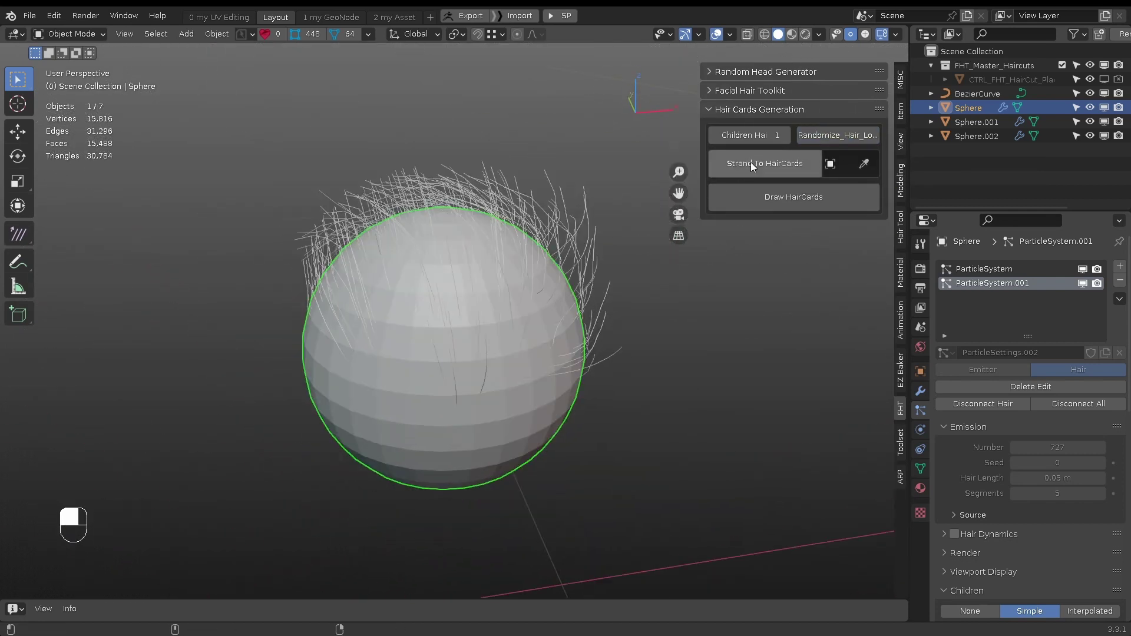
mouse_move(436, 295)
left_mouse_down("alt")
mouse_move(472, 311)
mouse_move(460, 263)
mouse_move(485, 317)
mouse_move(456, 309)
mouse_move(199, 341)
left_mouse_up("alt")
left_click(791, 34)
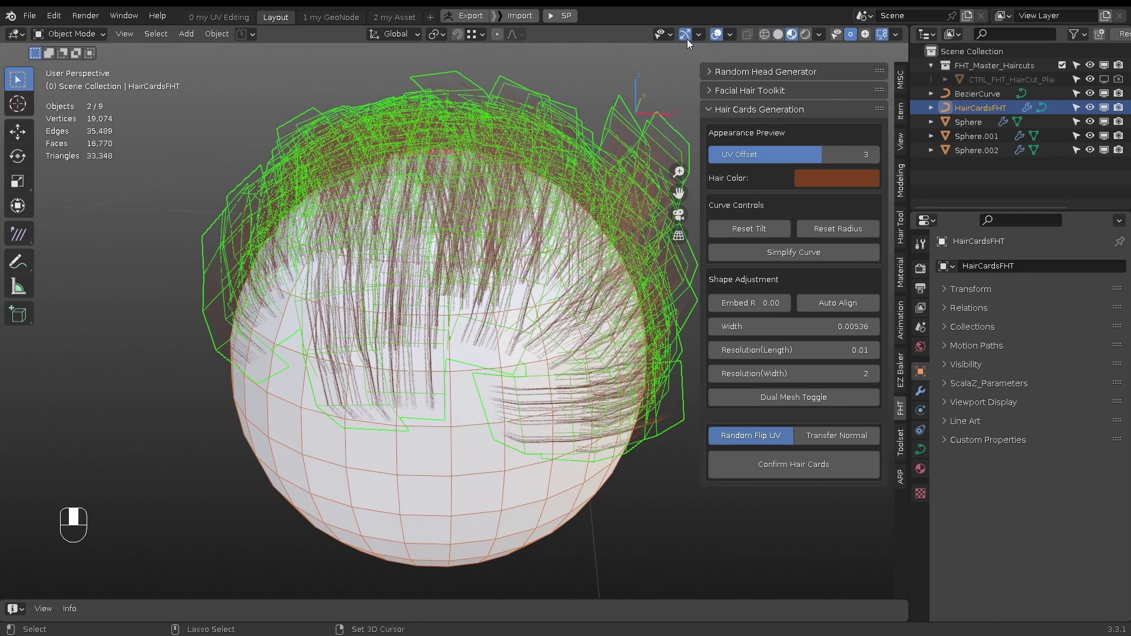
left_click(731, 34)
left_click(643, 284)
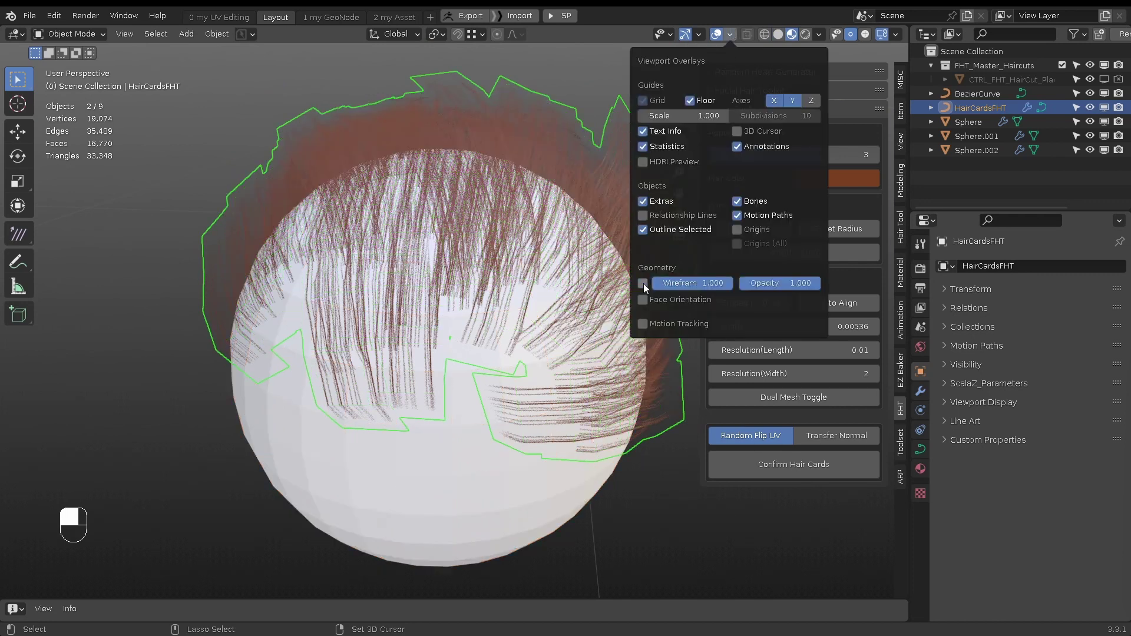
left_click_drag(515, 326, 558, 310, "alt")
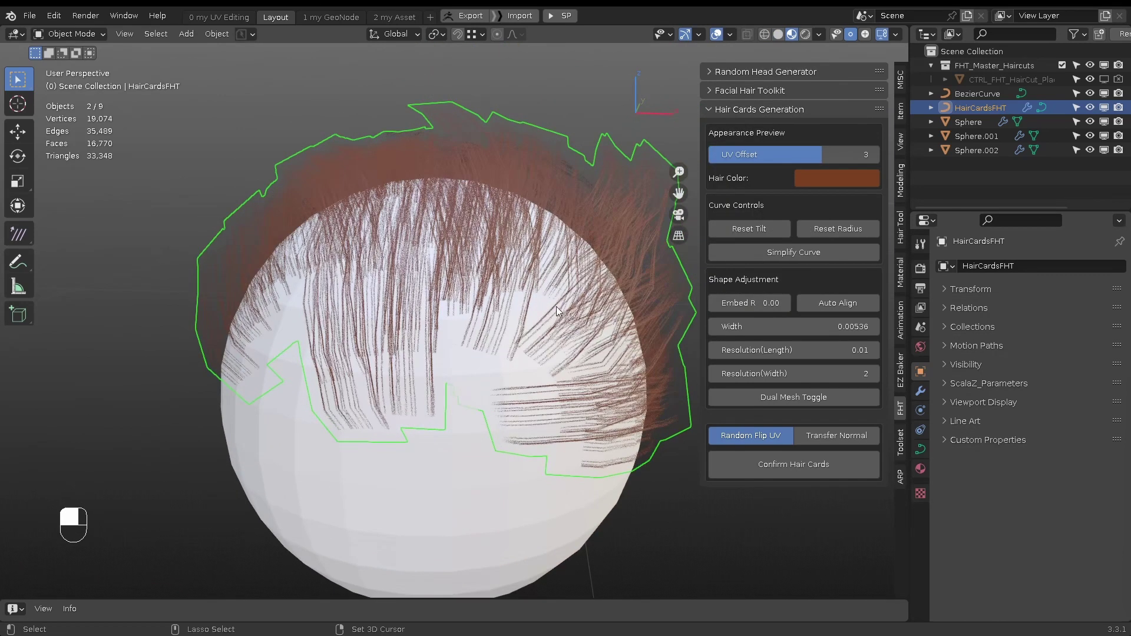
Set the hair cards' UV offset to 1
left_click_drag(807, 151, 684, 154)
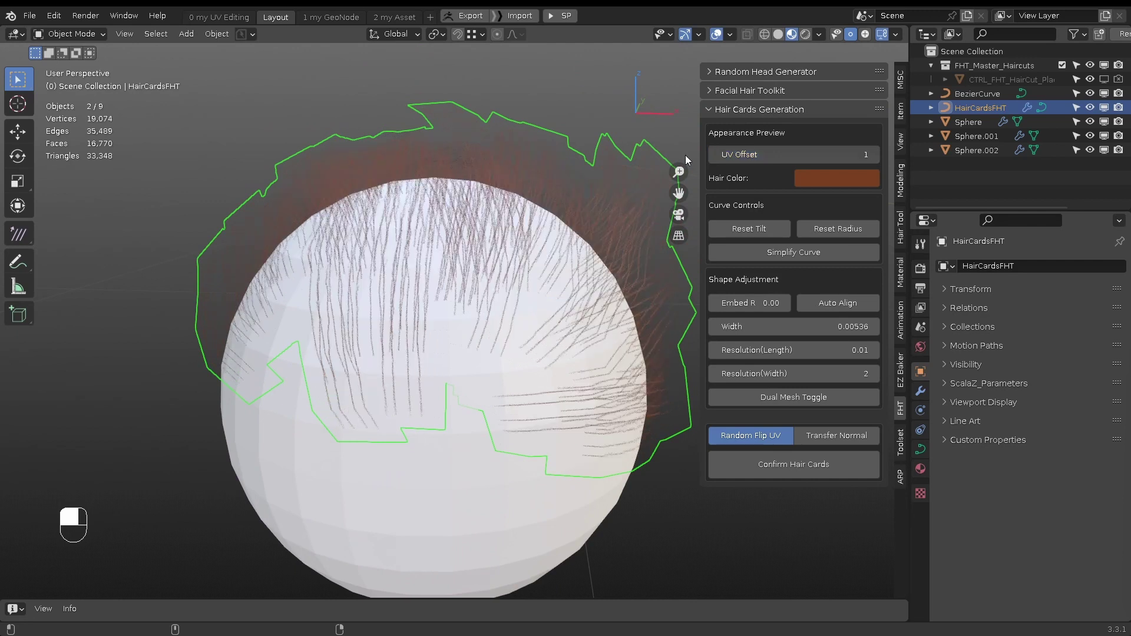
mouse_move(447, 296)
left_mouse_down("alt")
mouse_move(444, 313)
mouse_move(451, 277)
left_mouse_up("alt")
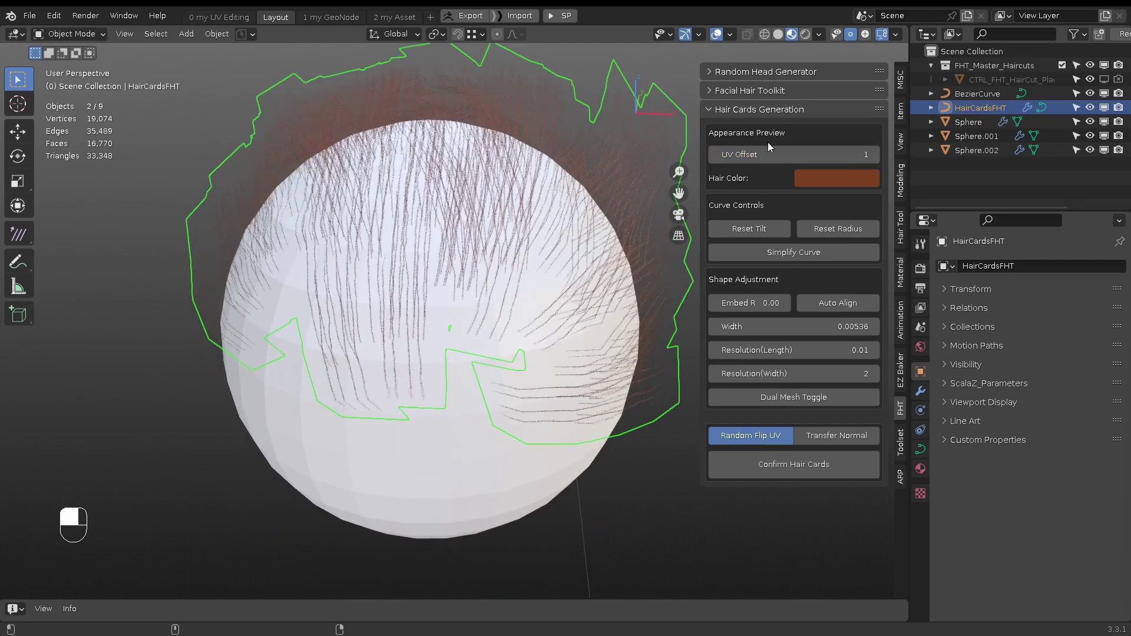
left_click_drag(756, 156, 725, 154)
Switch to IrfanView and compare the hair mask texture mat_prev_mask.png with the numbered strips in uv.png
left_click_drag(404, 201, 341, 168)
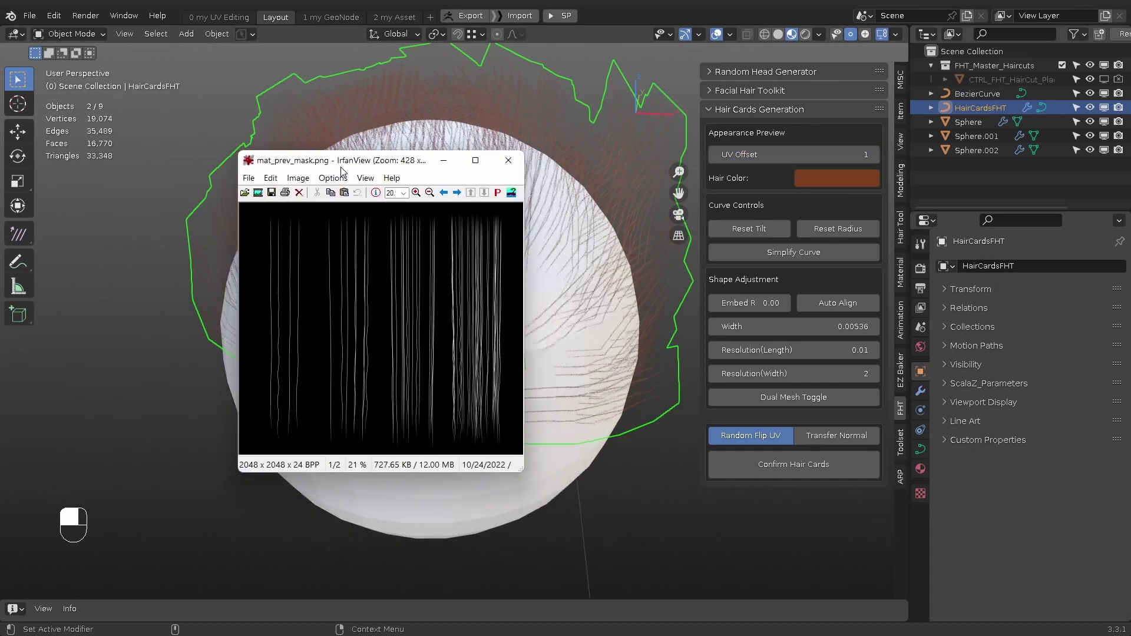
scroll(421, 316, "down", 1)
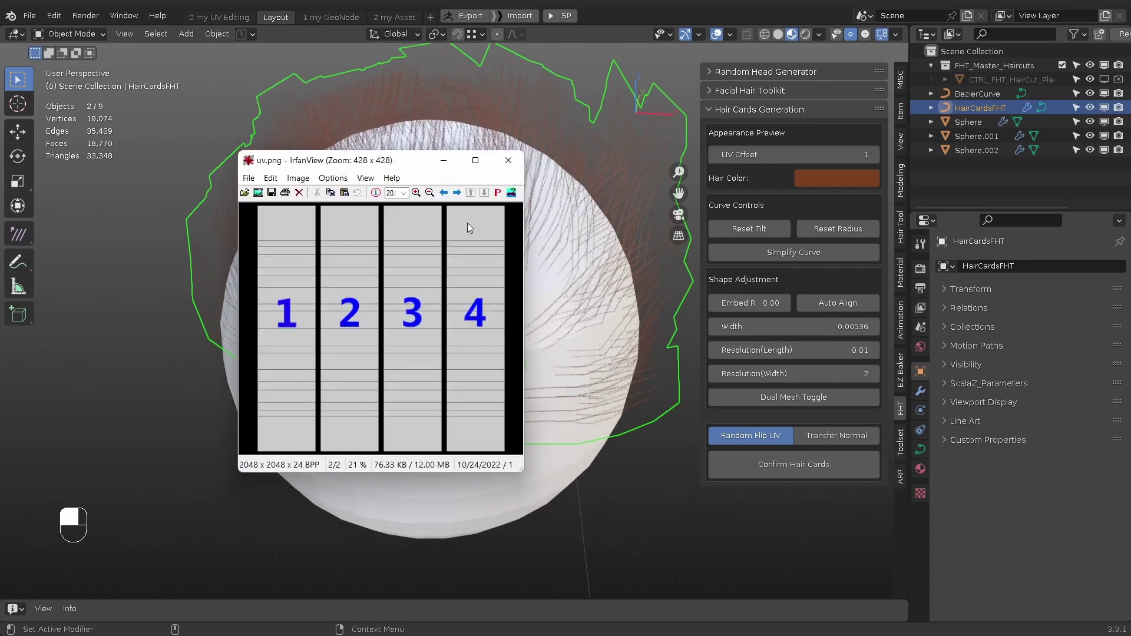
mouse_move(765, 155)
left_mouse_down()
mouse_move(914, 155)
mouse_move(753, 158)
left_mouse_up()
scroll(336, 224, "up", 1)
left_click_drag(340, 167, 1130, 354)
Examine the normal and mask image texture nodes of the hair material in the Shader Editor, then return to the 3D viewport
left_click(15, 34)
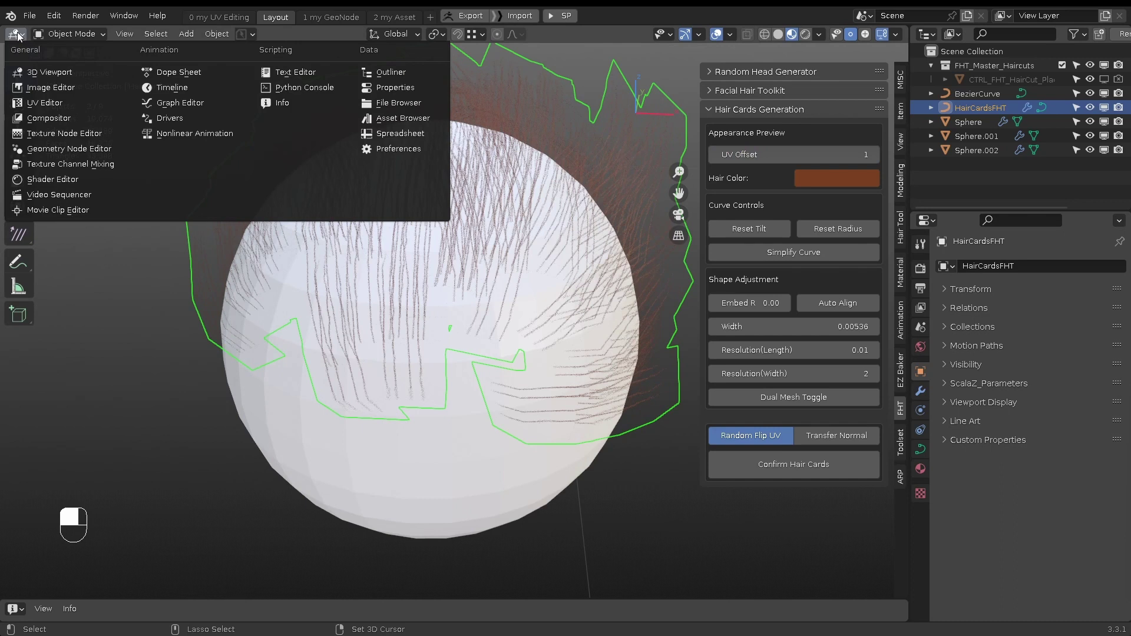
left_click(47, 180)
left_click_drag(274, 428, 507, 190, "alt")
left_click_drag(269, 200, 369, 280, "alt")
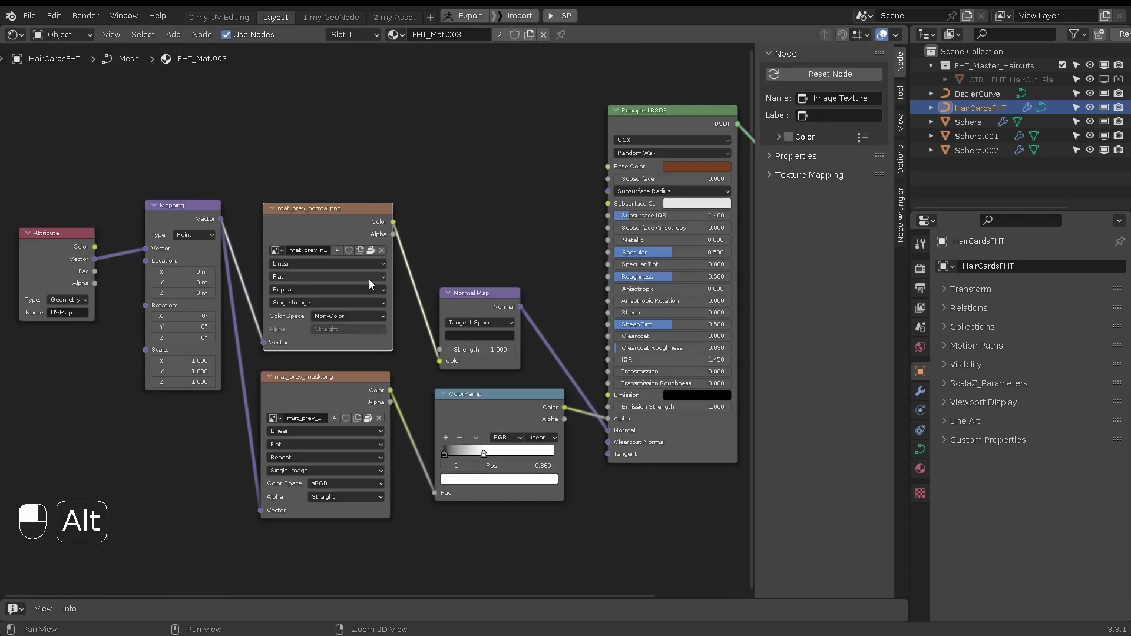
scroll(369, 278, "up", 3)
left_click(296, 211)
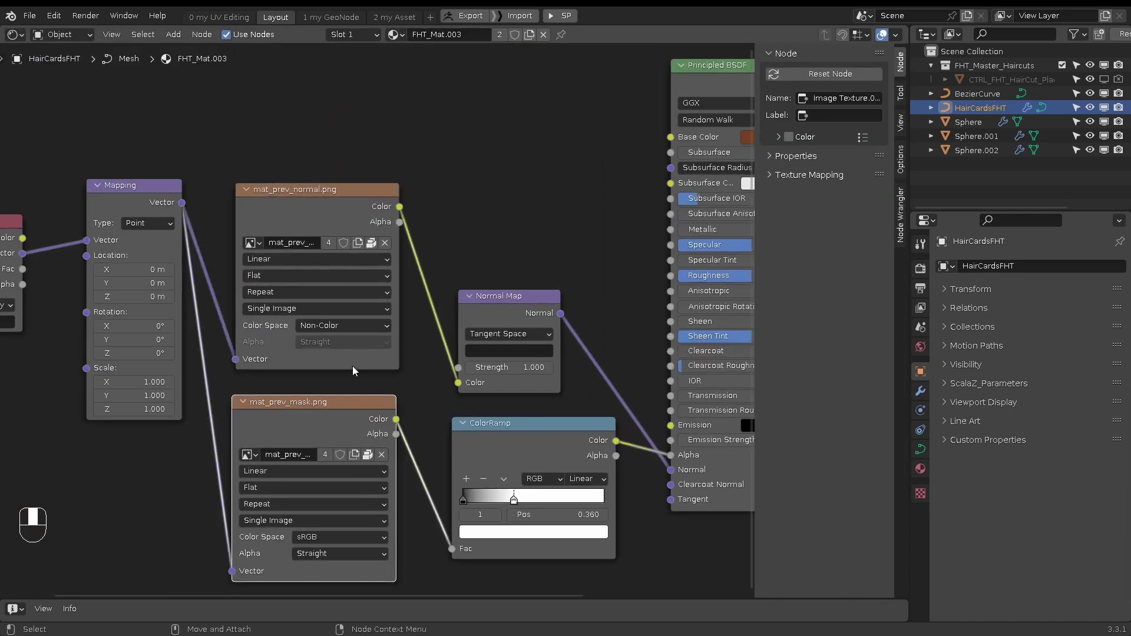
left_click(16, 34)
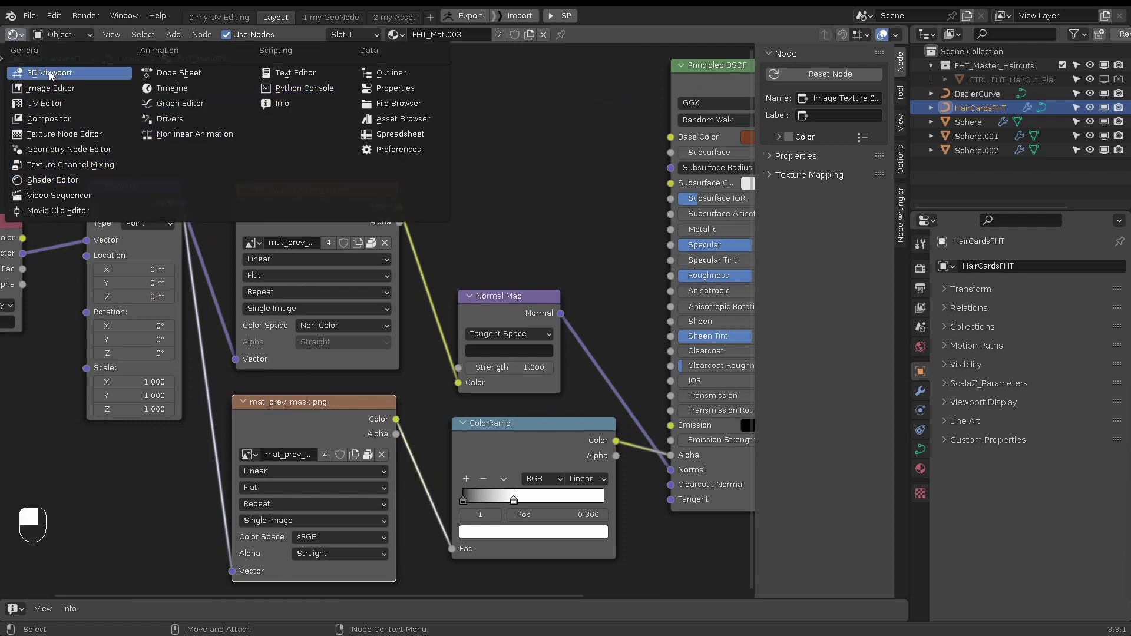
left_click(50, 74)
Try bright green and another hue as the hair color
left_click(816, 177)
left_click(822, 224)
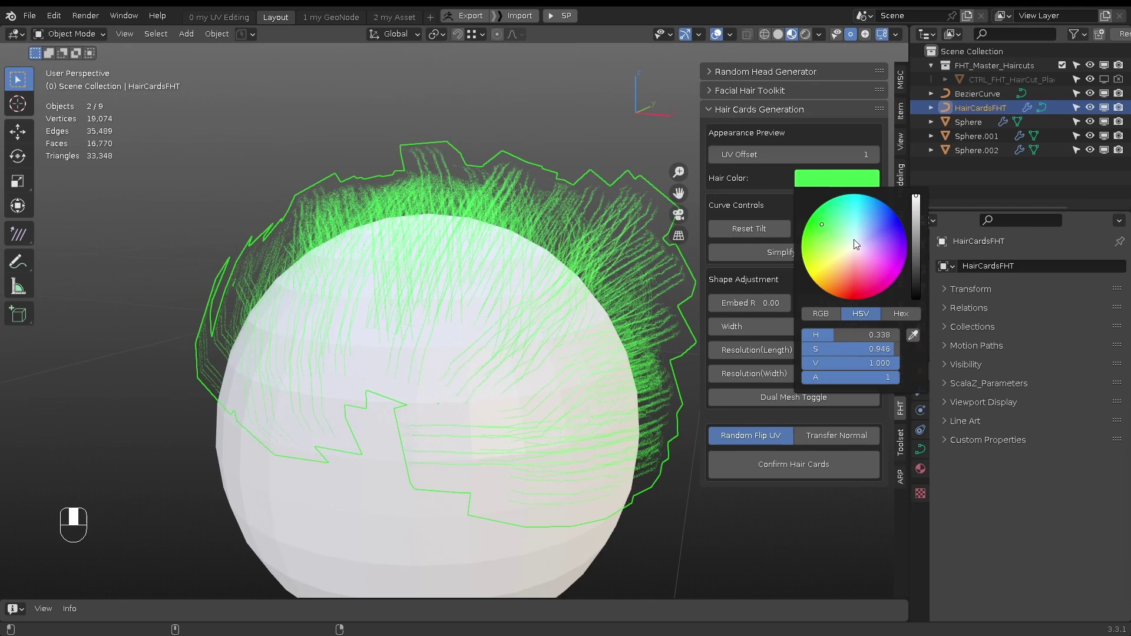
left_click(880, 232)
middle_click_drag(577, 282, 597, 309)
Set the hair color to light red and the UV offset to 3
left_click(823, 178)
left_click(822, 177)
left_click(822, 177)
left_click(854, 276)
left_click_drag(749, 154, 846, 155)
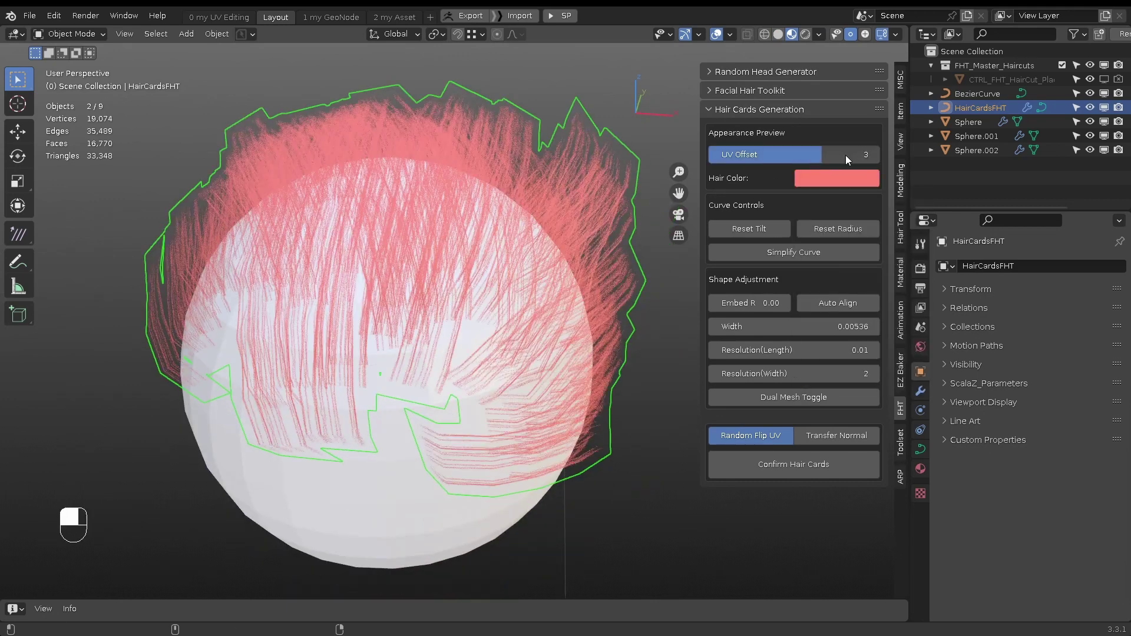
Enter Edit Mode on the hair card curves in solid shading and move a control point near a front card's tip
left_click(778, 35)
left_click_drag(501, 218, 455, 283, "alt")
key("Tab")
key("1")
left_click(520, 371)
right_click_drag(520, 371, 525, 324, "alt")
key("q")
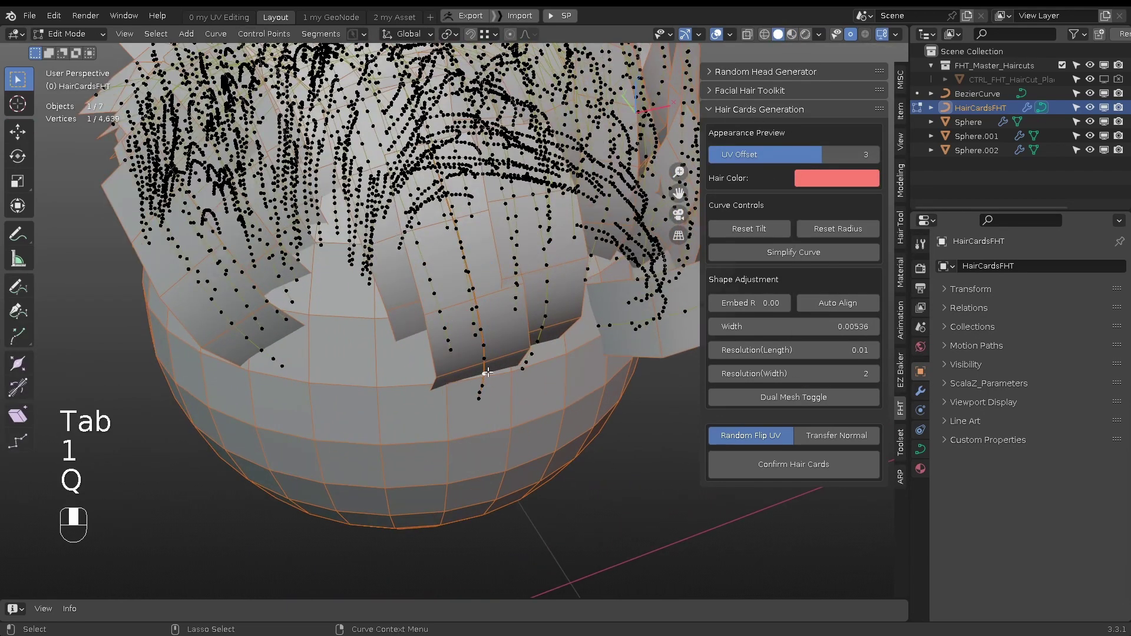
left_click_drag(507, 312, 346, 295, "alt")
key("q")
left_click_drag(507, 237, 756, 261, "alt")
key("d")
left_click(500, 285)
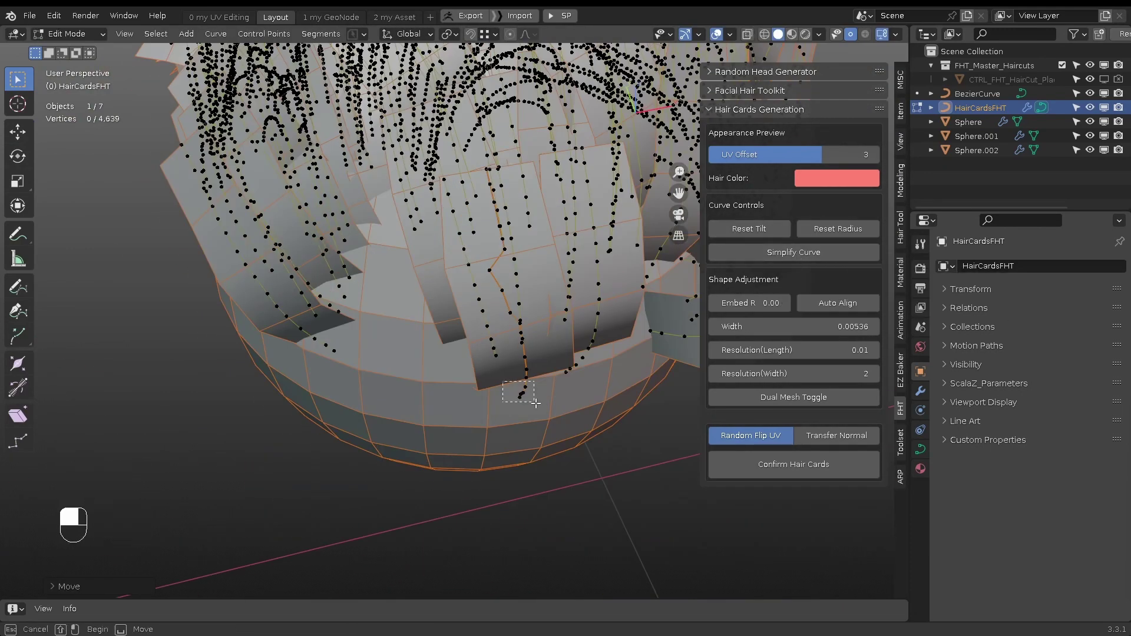
Select the end points of a front hair card's curve and shift them with the Move tool
left_click_drag(535, 403, 535, 403)
left_click_drag(536, 403, 500, 378, "alt")
key("q")
left_click_drag(544, 421, 466, 330, "alt")
key("q")
key("q")
key("q")
left_click_drag(519, 224, 696, 266, "alt")
key("w")
left_click_drag(529, 342, 566, 392)
left_click_drag(619, 386, 545, 379, "alt")
Simplify the hair card curves and return to Edit Mode to select points on the reduced curves
key("Tab")
left_click_drag(499, 286, 571, 237, "alt")
key("Tab")
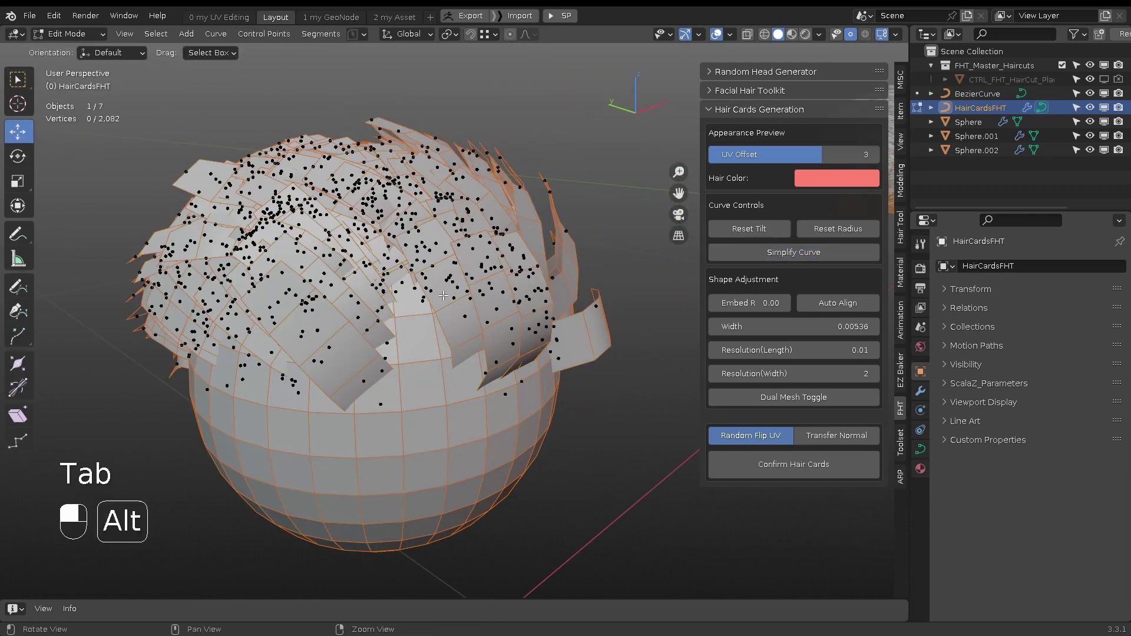
scroll(514, 356, "up", 3)
key("q")
left_click(519, 386)
left_click_drag(500, 373, 461, 308, "alt")
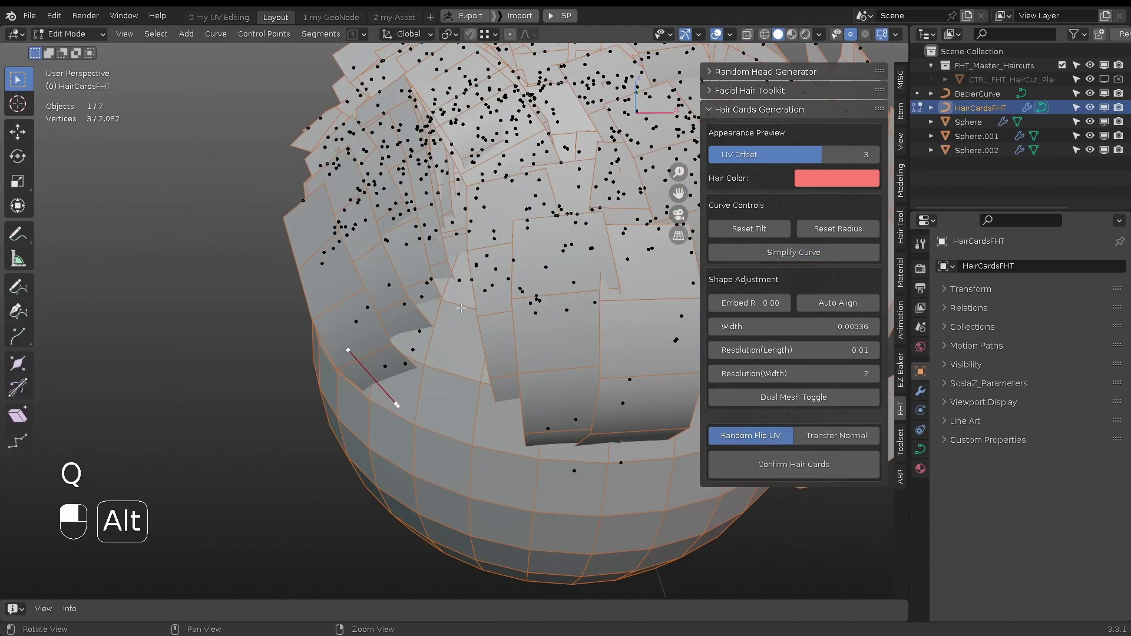
Try the Radius and Tilt tools on control points at the tips of the front hair cards
scroll(566, 295, "down", 2)
left_click_drag(548, 301, 492, 416, "alt")
scroll(439, 337, "up", 2)
key("Tab")
key("Tab")
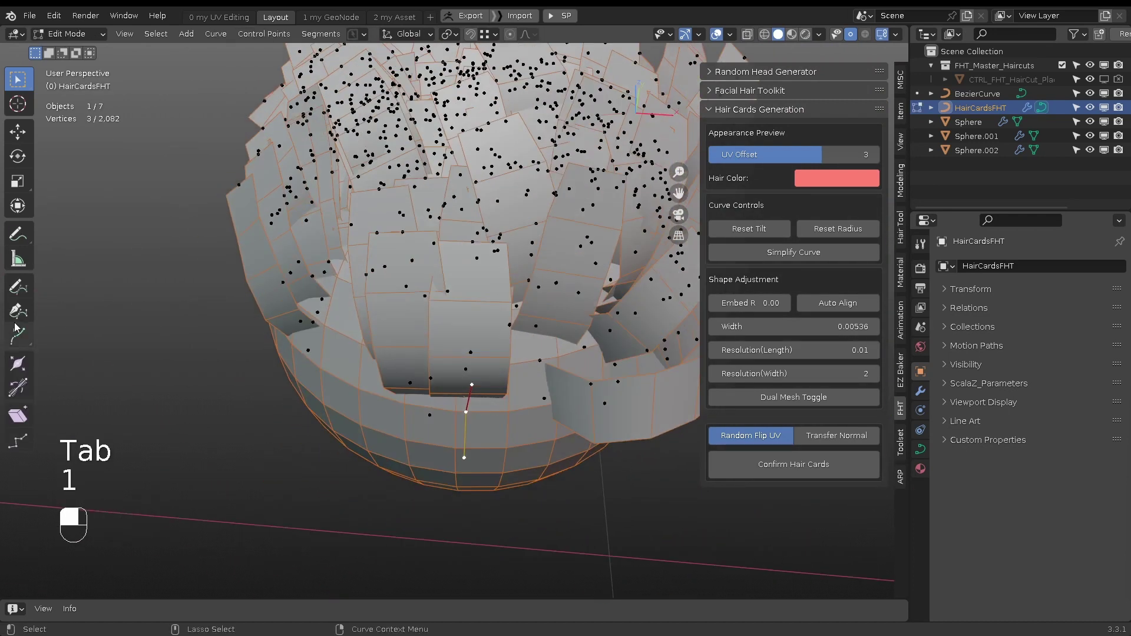
left_click(18, 363)
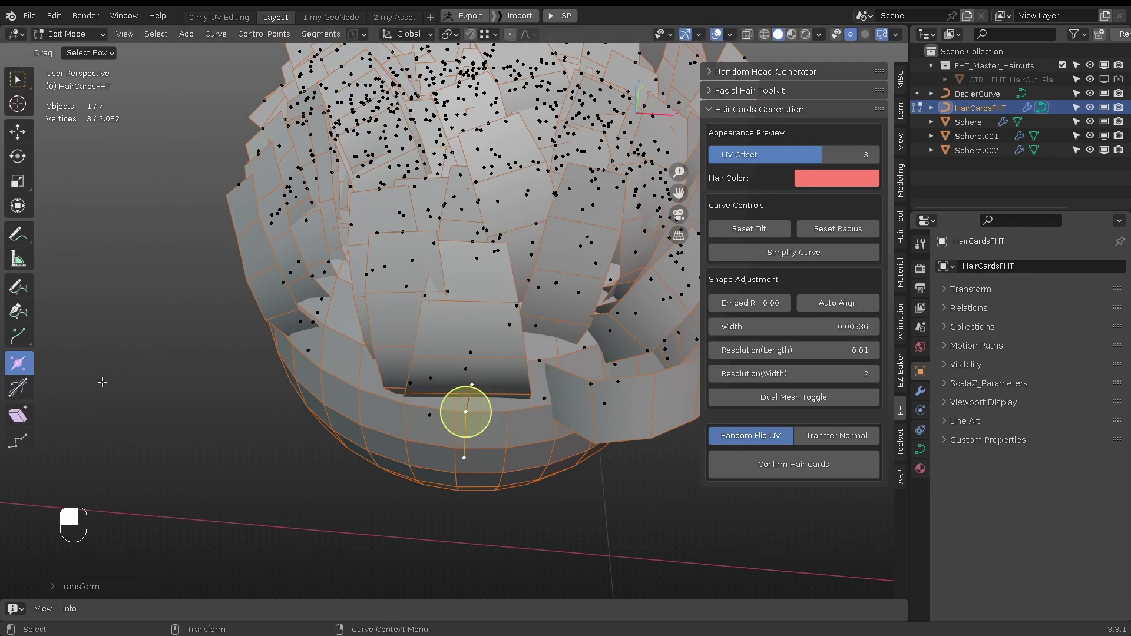
left_click_drag(484, 374, 80, 373)
left_click_drag(469, 384, 736, 242)
scroll(244, 320, "down", 2)
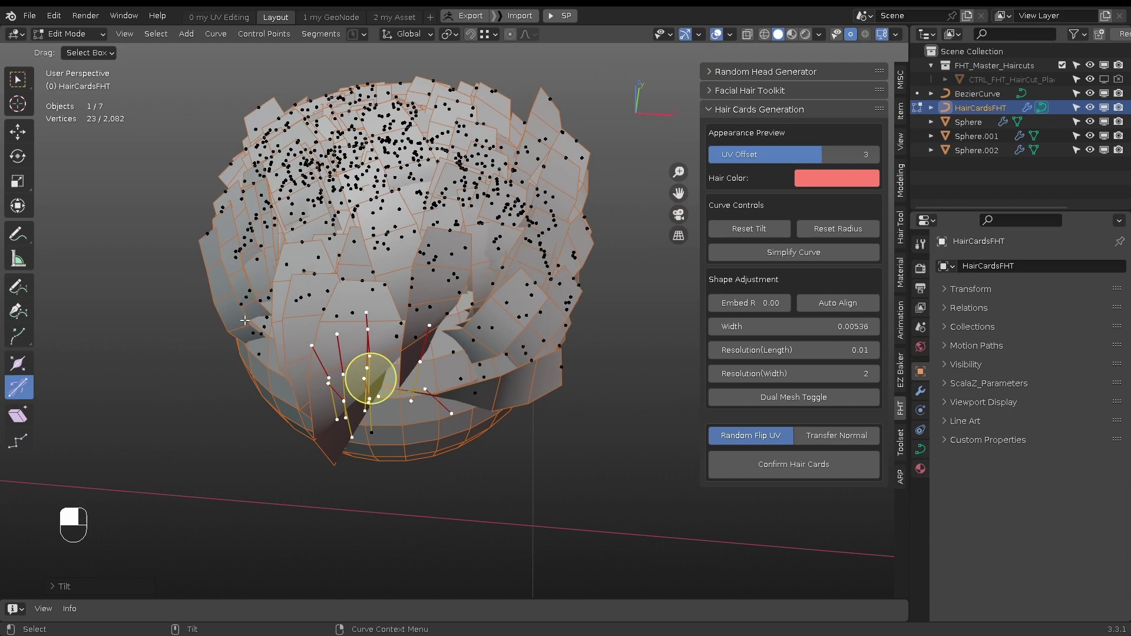
Reset the tilt and radius of the hair card curves
left_click(744, 233)
left_click(826, 232)
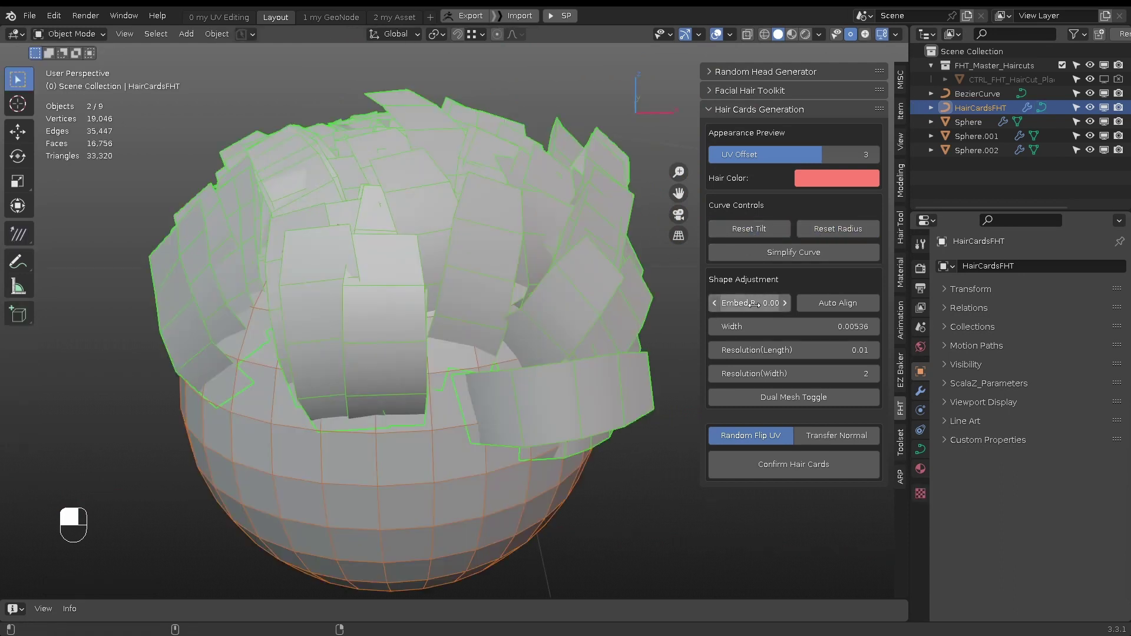
Try root embed values of 0.01 and 0.02, checking the hair cards in wireframe and solid shading
right_click_drag(384, 341, 451, 335, "alt")
left_click_drag(452, 335, 490, 324, "alt")
left_click_drag(747, 304, 839, 277)
left_click(765, 35)
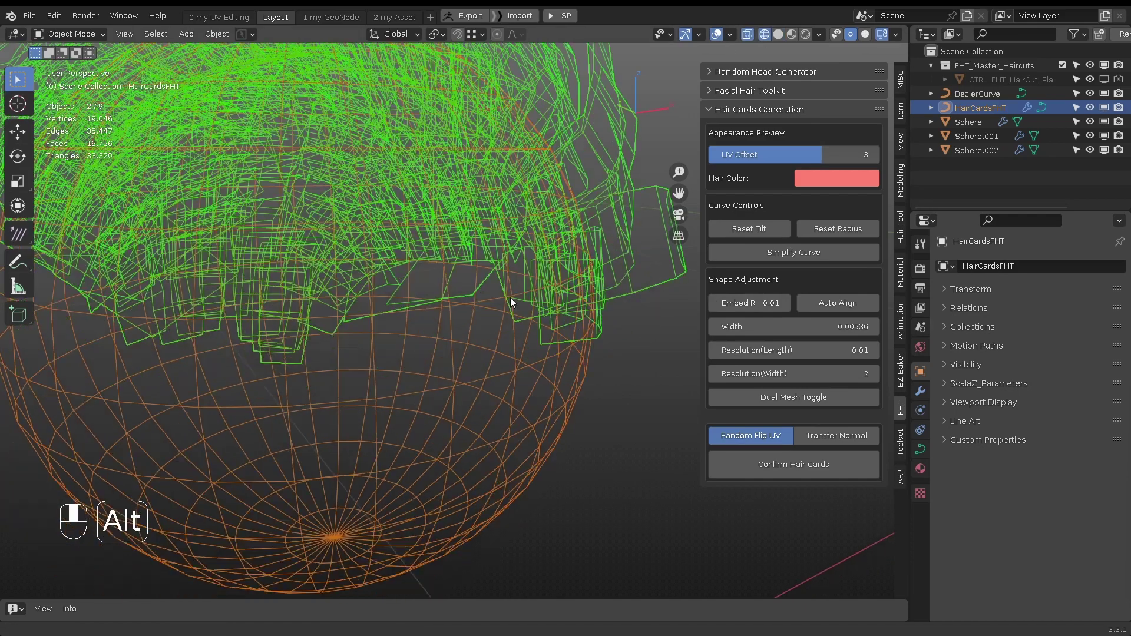
middle_click_drag(510, 303, 419, 315)
left_click_drag(744, 302, 766, 301)
left_click(882, 33)
middle_click_drag(566, 271, 478, 330, "alt")
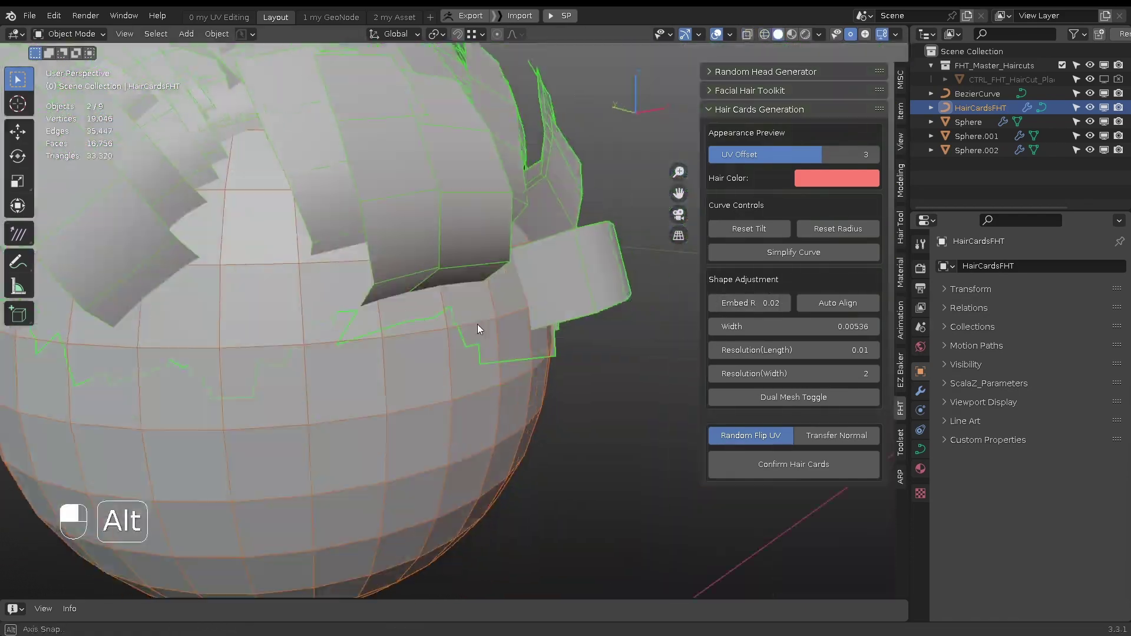
Set the root embed to 0.002 and turn on Auto Align for the hair cards
left_click_drag(750, 304, 656, 314)
scroll(691, 304, "down", 6)
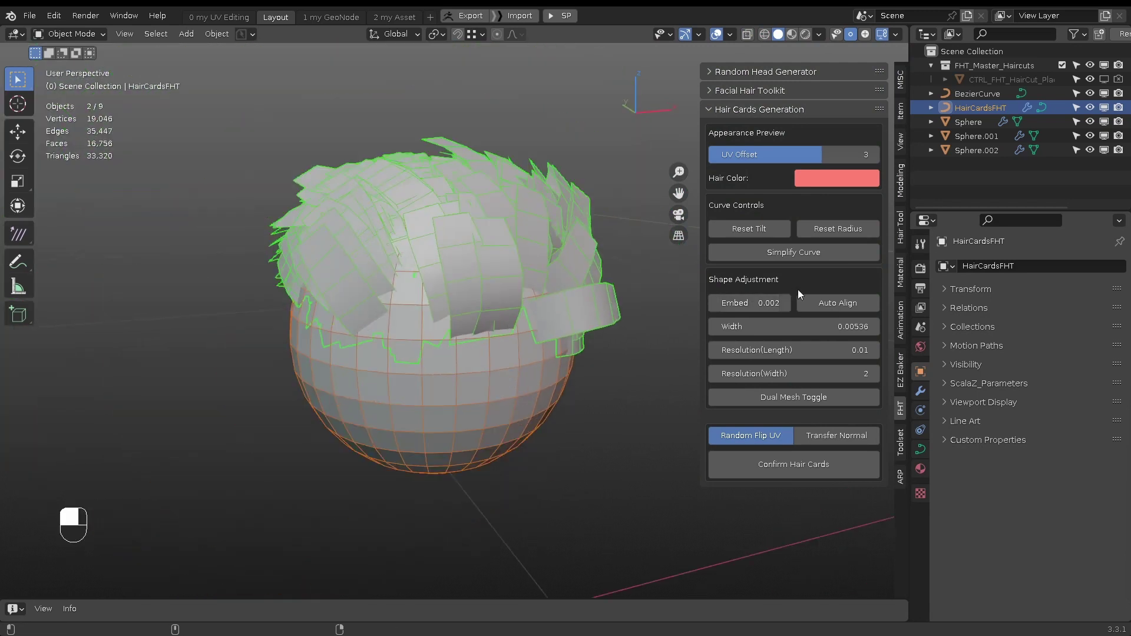
left_click(837, 303)
middle_click_drag(556, 307, 462, 256, "alt")
left_click_drag(462, 255, 360, 234, "alt")
left_click(837, 305)
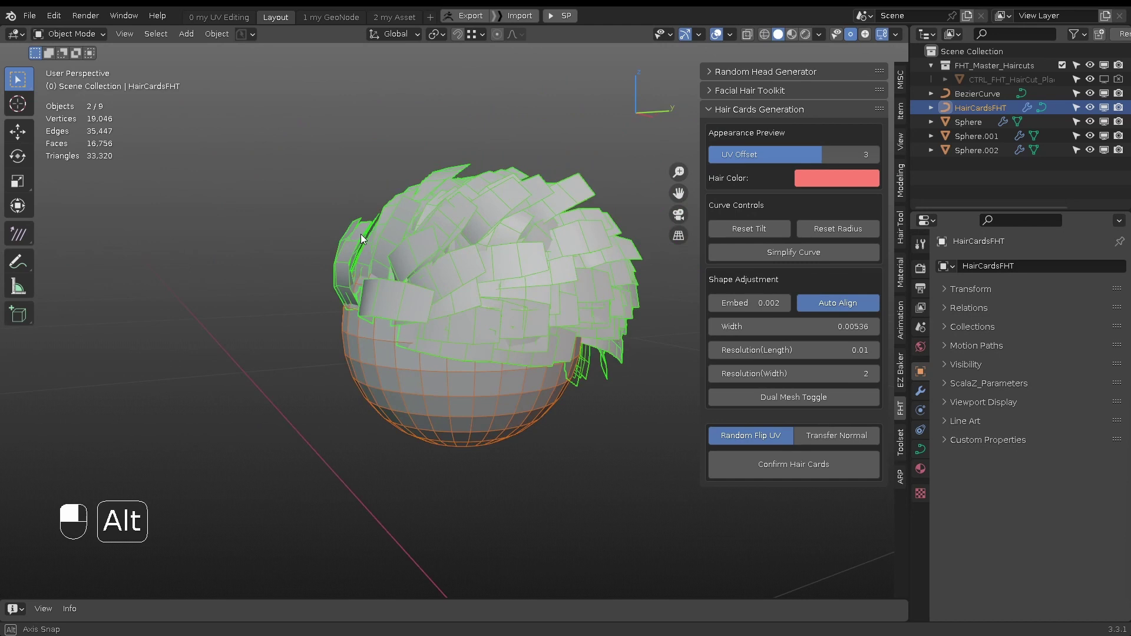
Set the hair cards' width to 0.00377
left_click(416, 358)
scroll(416, 359, "up", 1)
left_click(445, 239, "shift")
middle_click_drag(445, 239, 366, 250, "alt")
scroll(365, 250, "up", 2)
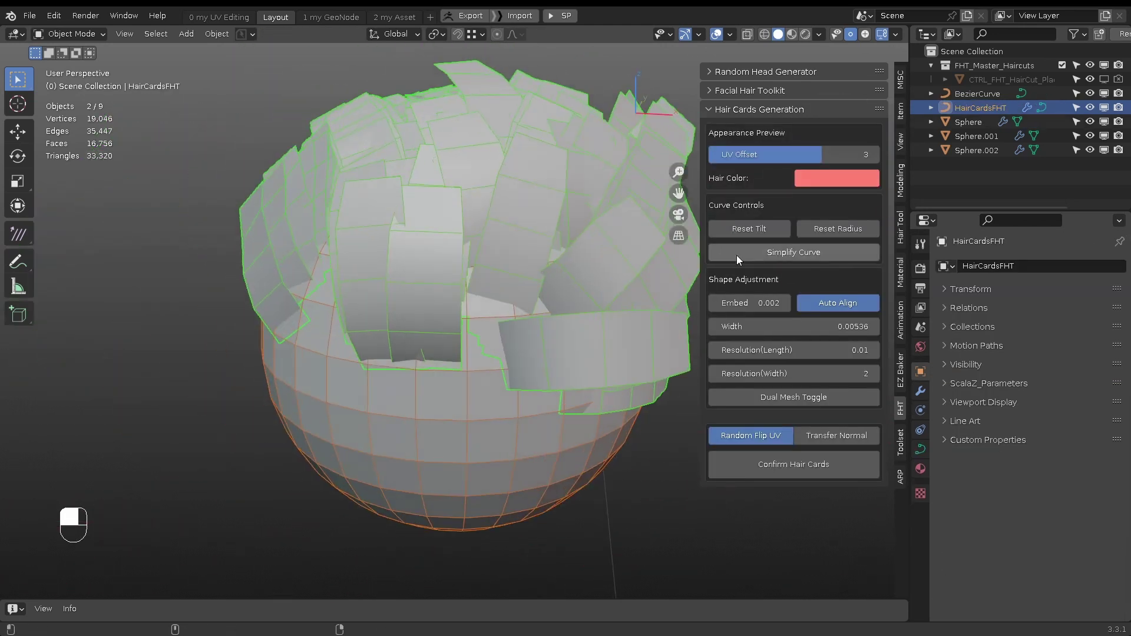
left_click_drag(743, 327, 773, 340)
Try different length resolutions for the hair cards, ending with Resolution(Length) at 0.00674
scroll(506, 277, "up", 2)
left_click_drag(519, 277, 465, 318, "alt")
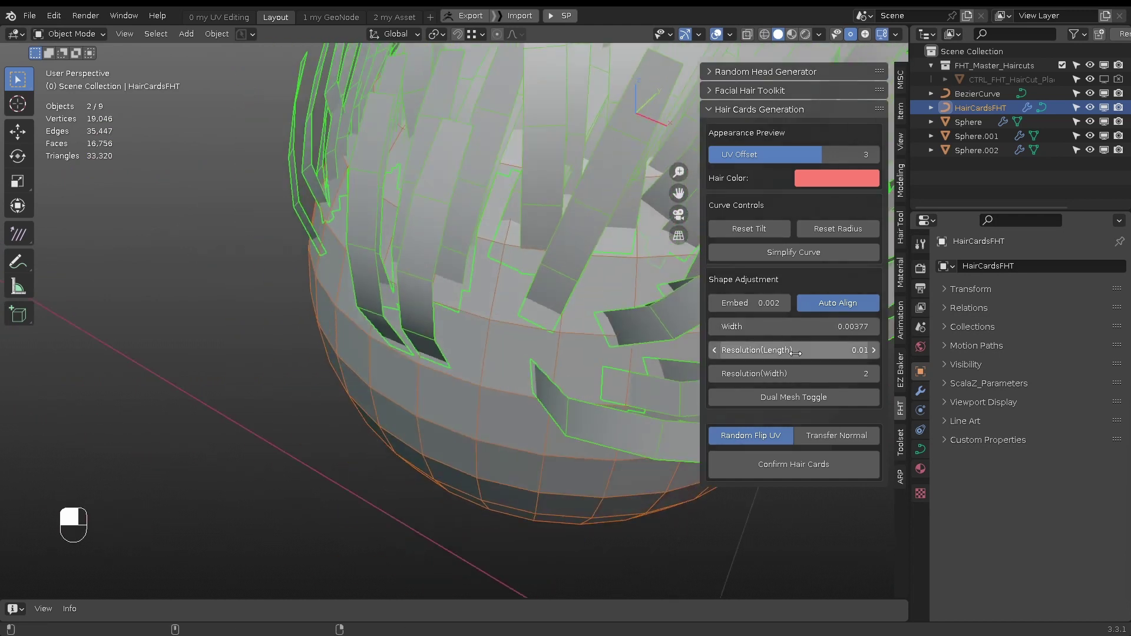
left_click_drag(801, 352, 813, 352)
left_click_drag(521, 265, 535, 245, "alt")
scroll(535, 245, "down", 1)
left_click_drag(792, 351, 762, 355)
scroll(424, 277, "up", 1)
left_click_drag(413, 285, 457, 253, "alt")
mouse_move(777, 330)
left_mouse_down()
mouse_move(790, 331)
mouse_move(777, 331)
left_mouse_up()
left_click_drag(772, 352, 716, 361)
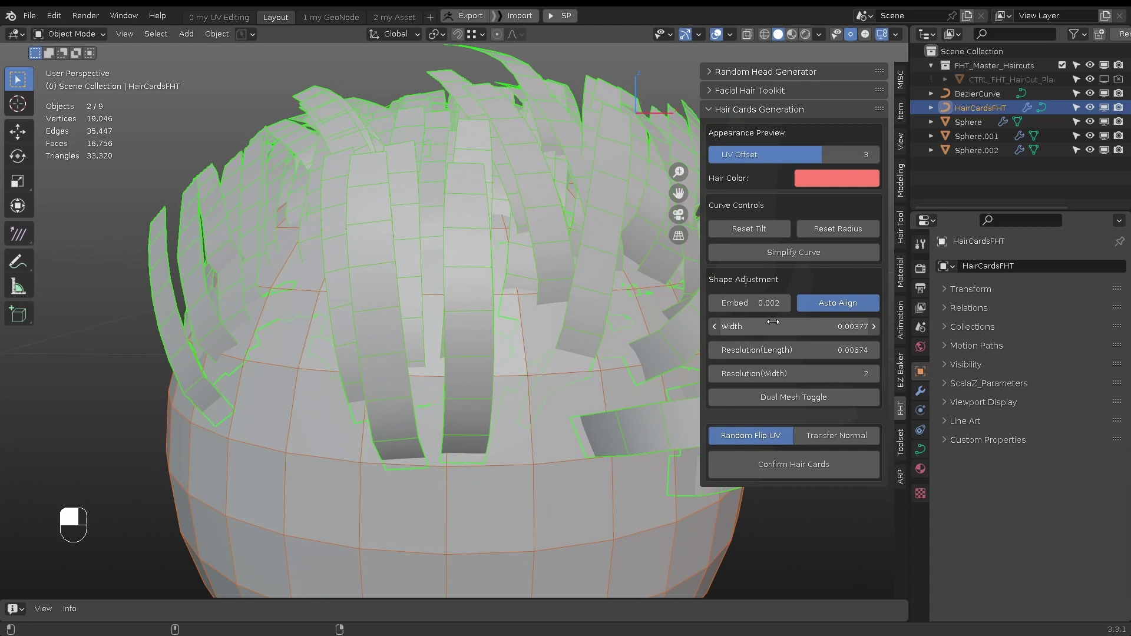
Set the hair cards' width to 0.00635 and try other width resolution and bend values
left_click_drag(773, 322, 789, 323)
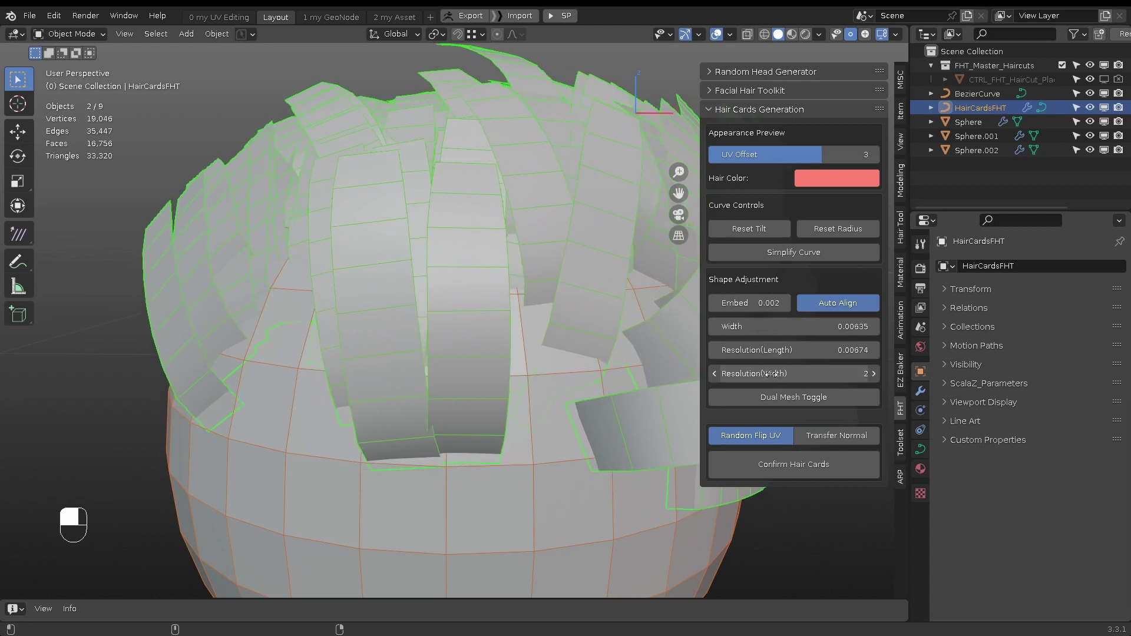
mouse_move(770, 374)
left_mouse_down()
mouse_move(794, 375)
mouse_move(757, 370)
mouse_move(771, 371)
left_mouse_up()
scroll(472, 459, "up", 3)
left_click_drag(557, 459, 537, 426, "alt")
left_click_drag(782, 396, 821, 373)
scroll(518, 331, "down", 2)
left_click_drag(518, 331, 577, 344, "alt")
left_click_drag(636, 377, 636, 338, "alt")
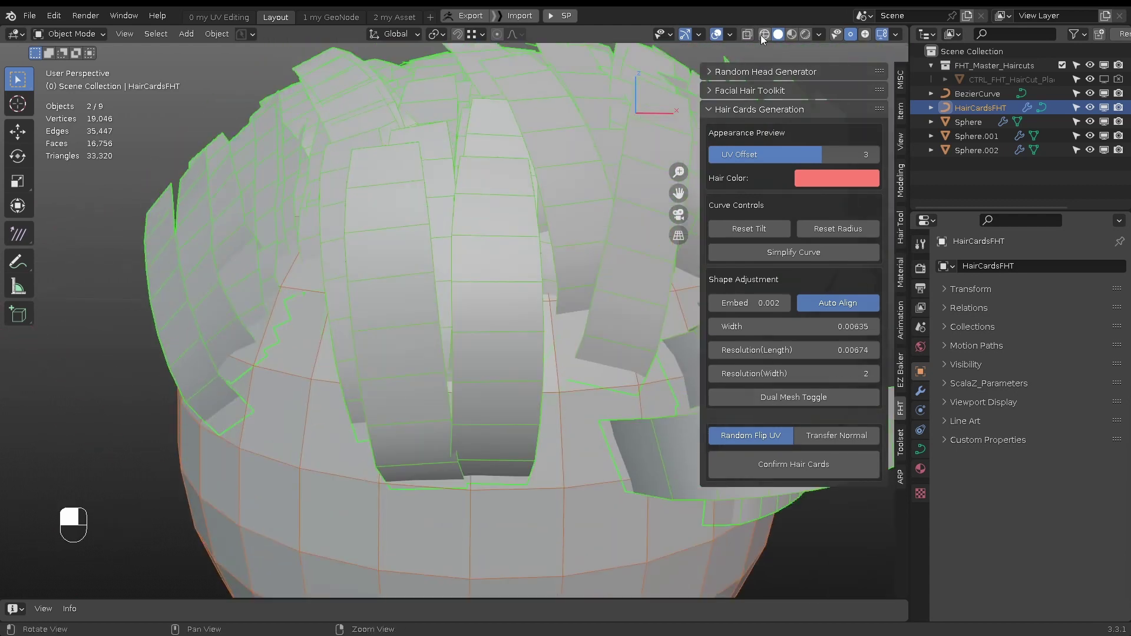
Turn on Backface Culling for the viewport shading and view the hair cards from another angle
left_click(818, 34)
mouse_move(495, 286)
left_mouse_down("alt")
mouse_move(631, 293)
mouse_move(496, 311)
mouse_move(529, 300)
left_mouse_up("alt")
left_click(821, 35)
left_click(740, 298)
mouse_move(529, 299)
middle_mouse_down("alt")
mouse_move(346, 303)
mouse_move(536, 291)
mouse_move(505, 285)
mouse_move(508, 296)
mouse_move(505, 277)
mouse_move(535, 321)
mouse_move(521, 285)
middle_mouse_up("alt")
Turn on Dual Mesh for the hair cards and try reducing its offset to 0
left_click(793, 401)
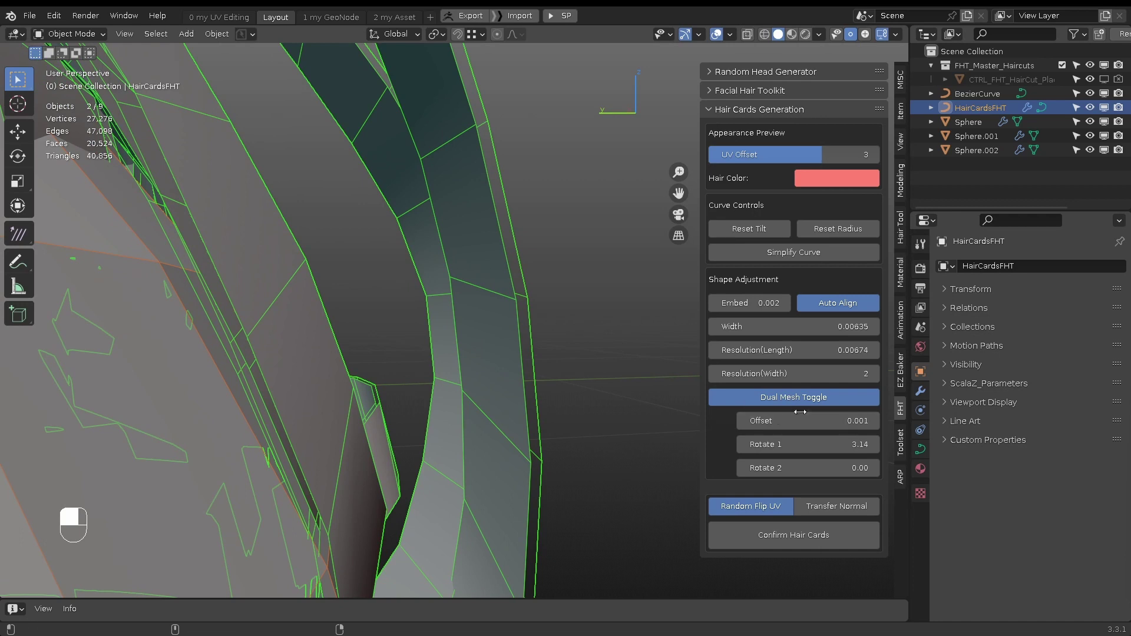
left_click_drag(787, 423, 784, 421)
left_click_drag(513, 347, 381, 355, "alt")
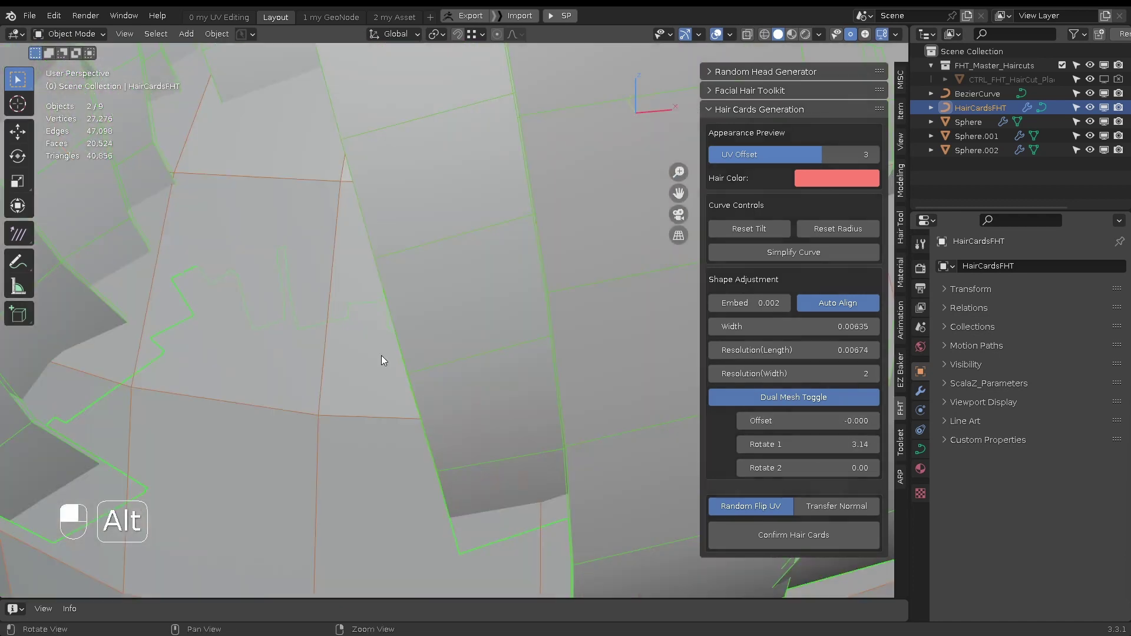
scroll(406, 347, "down", 5)
left_click_drag(461, 332, 439, 333, "alt")
scroll(454, 333, "down", 2)
Try rotating both dual mesh layers, with Rotate 2 at 0.38, and turn Dual Mesh off again
left_click_drag(800, 449, 906, 446)
mouse_move(774, 465)
left_mouse_down()
mouse_move(891, 473)
mouse_move(787, 481)
left_mouse_up()
left_click_drag(539, 306, 581, 294, "alt")
middle_click_drag(581, 292, 472, 384, "alt")
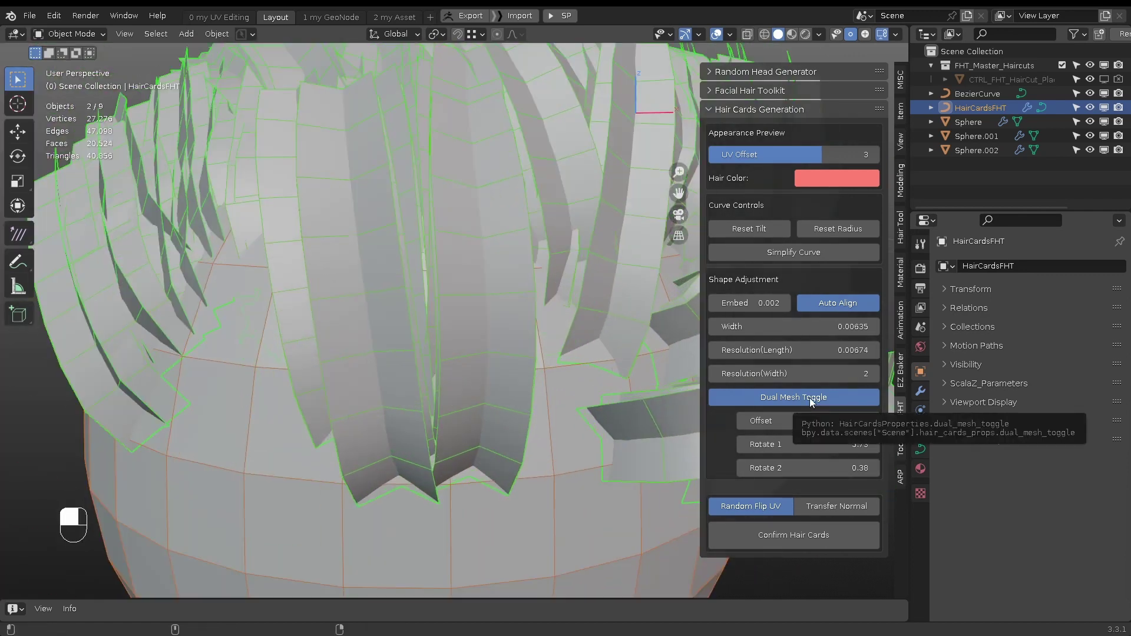
left_click(809, 398)
Hide every object except the hair cards and check their polygon counts with the Statistics overlay
left_click(215, 34)
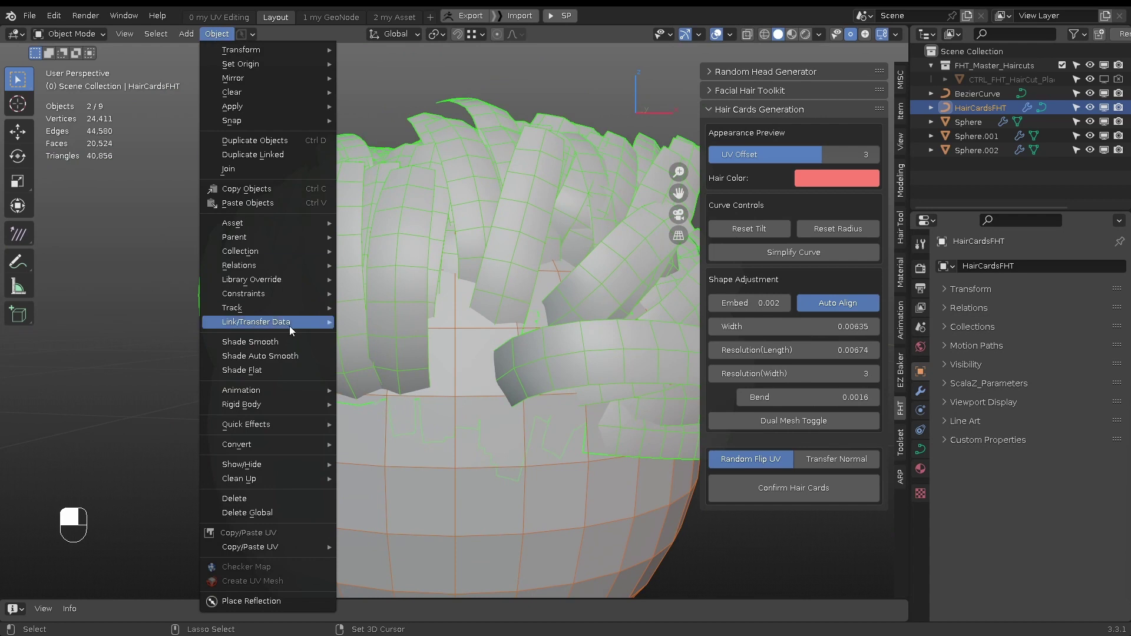
mouse_move(277, 466)
left_click(395, 502)
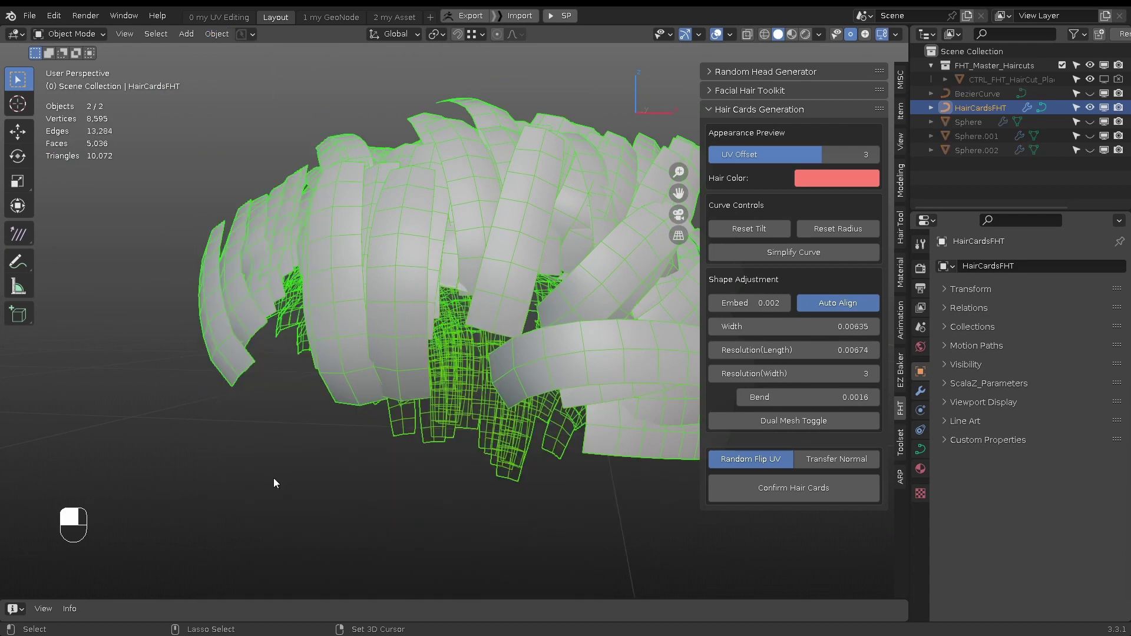
left_click(273, 479)
left_click(416, 287)
right_click_drag(416, 288, 407, 236, "alt")
left_click_drag(407, 235, 378, 254, "alt")
left_click(730, 34)
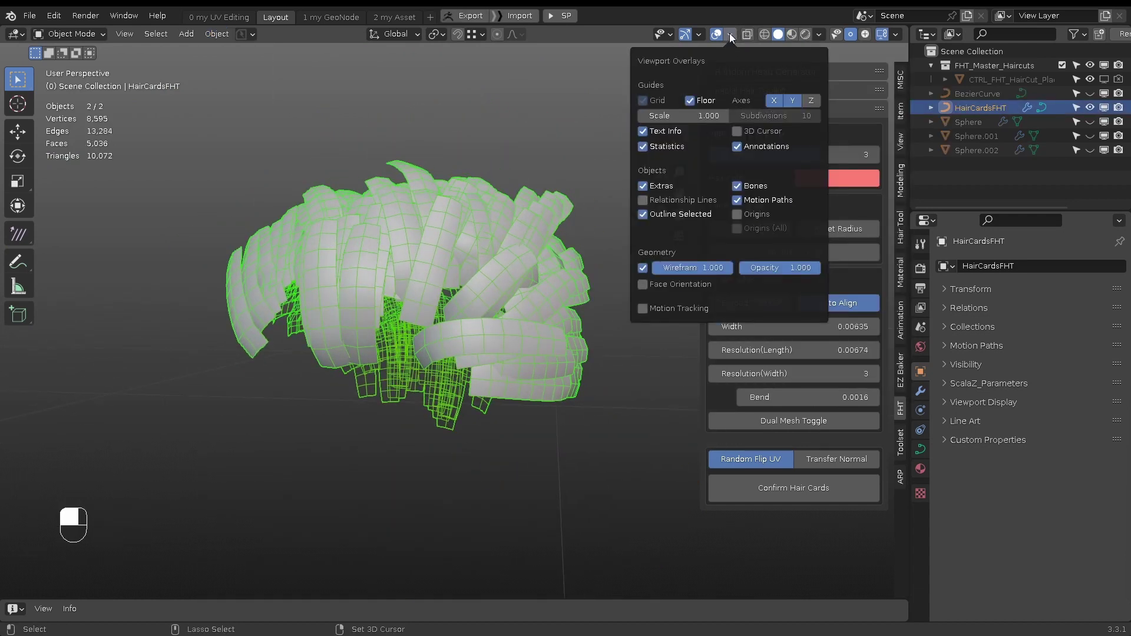
left_click(645, 146)
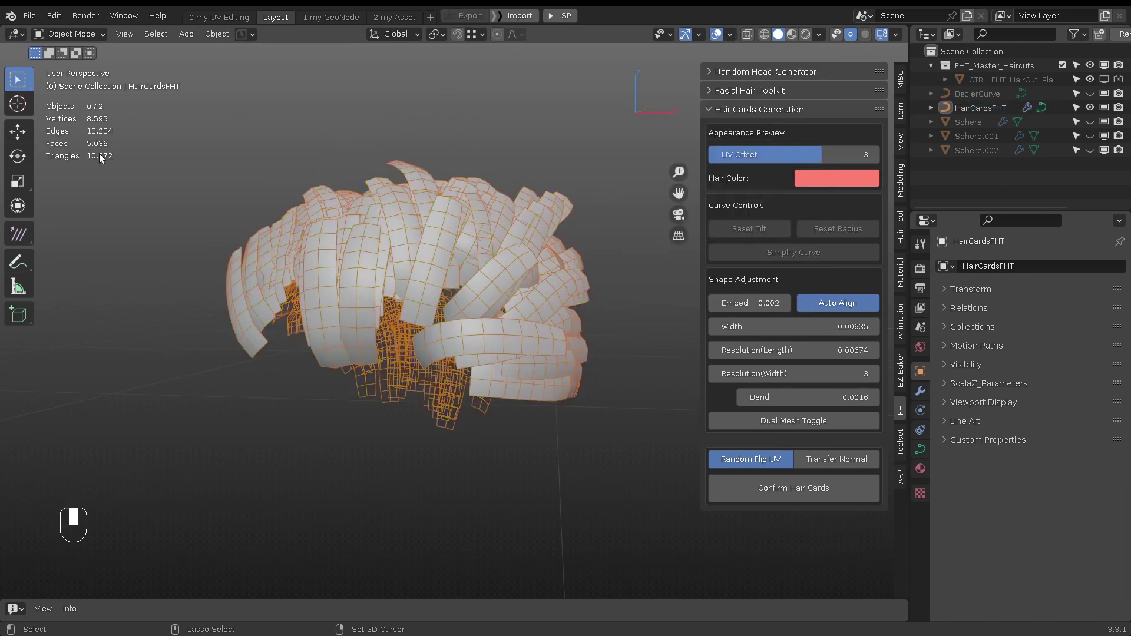
Set the hair cards' length resolution to 0.01 and reveal all hidden objects
scroll(521, 262, "up", 2)
mouse_move(787, 348)
left_mouse_down()
mouse_move(801, 349)
mouse_move(771, 356)
mouse_move(794, 351)
left_mouse_up()
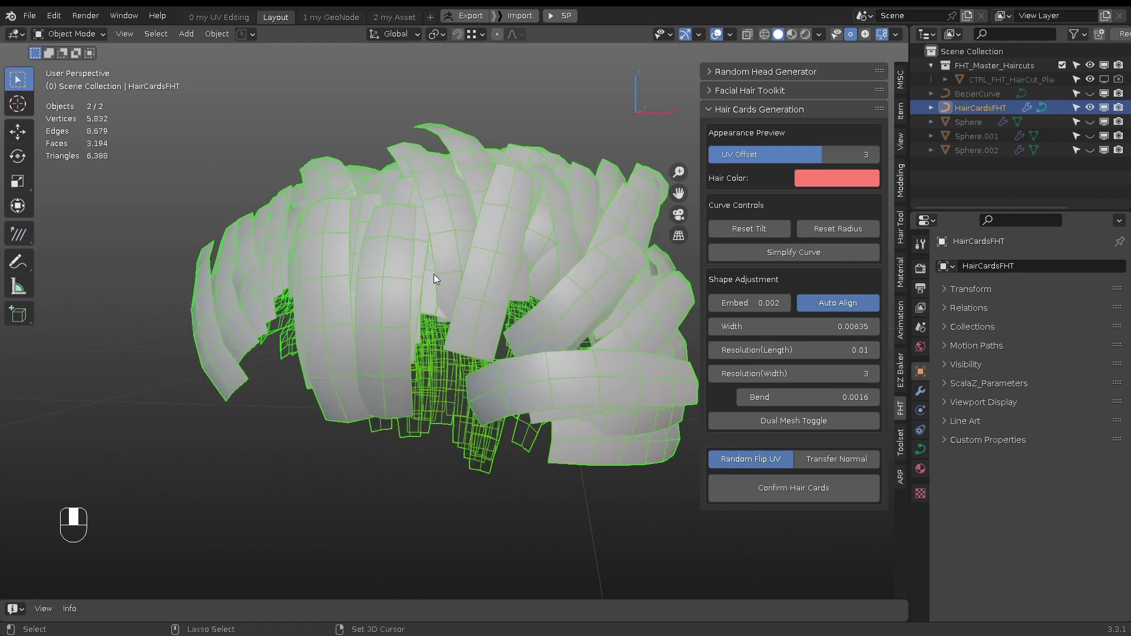
key("alt+h")
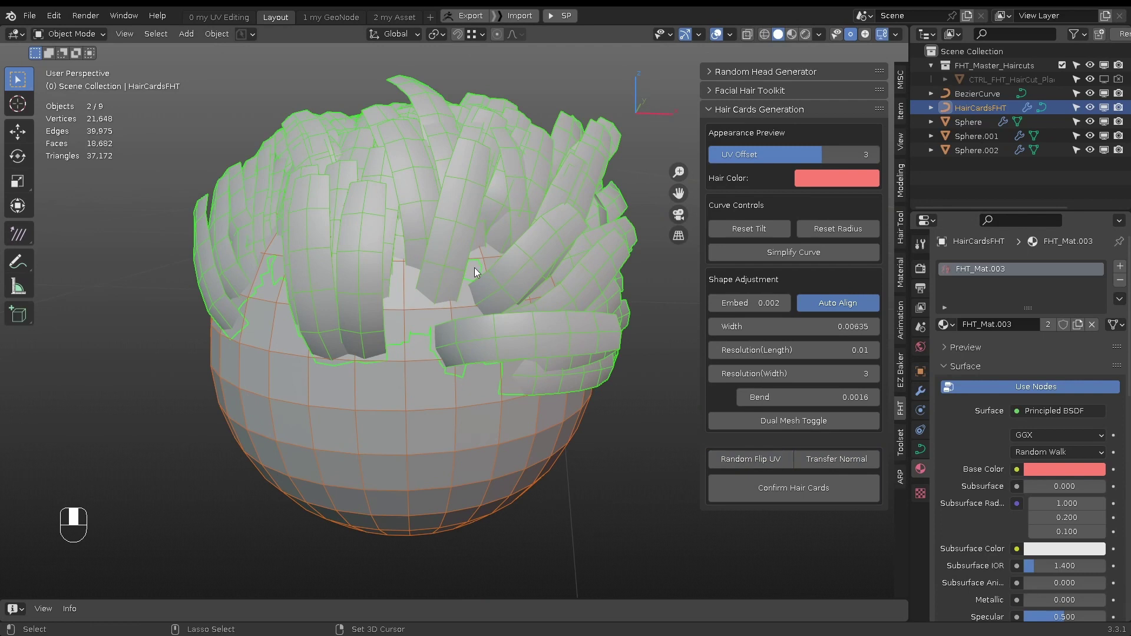
Set the UV offset to 2, confirm the hair cards with Random Flip UV off and move them beside the sphere
left_click_drag(475, 268, 478, 257, "alt")
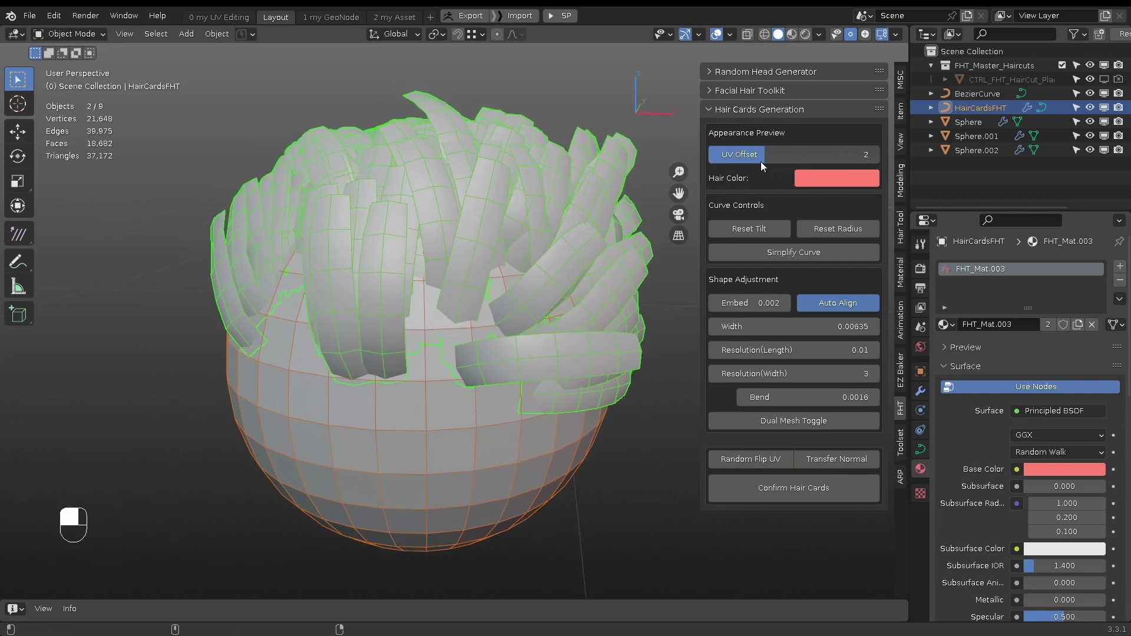
left_click(804, 489)
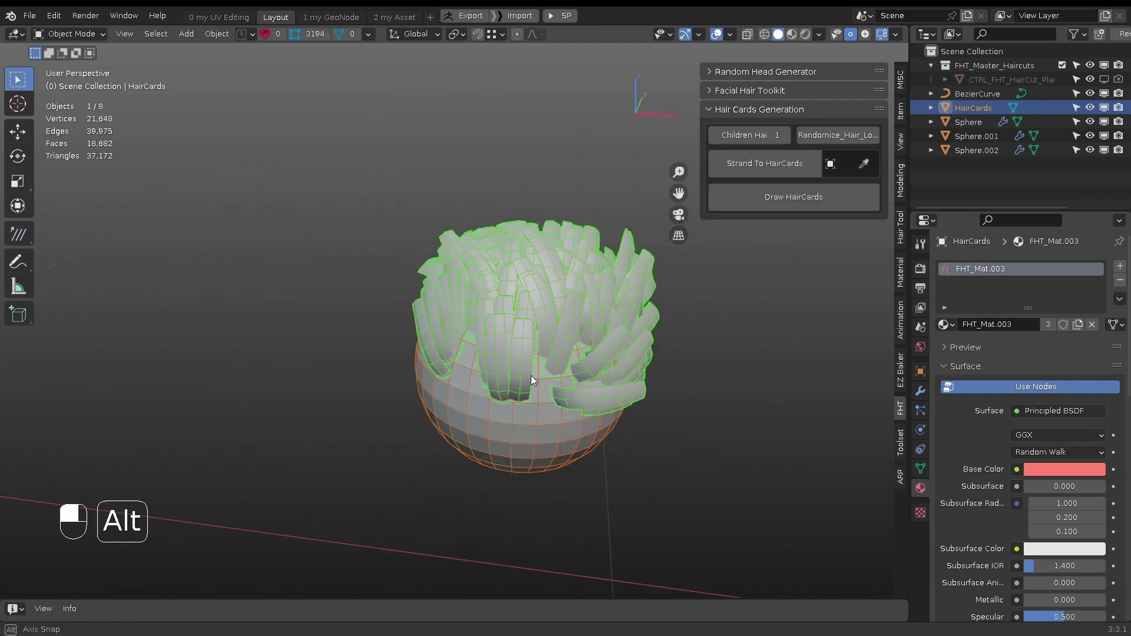
key("w")
left_click_drag(528, 276, 244, 250)
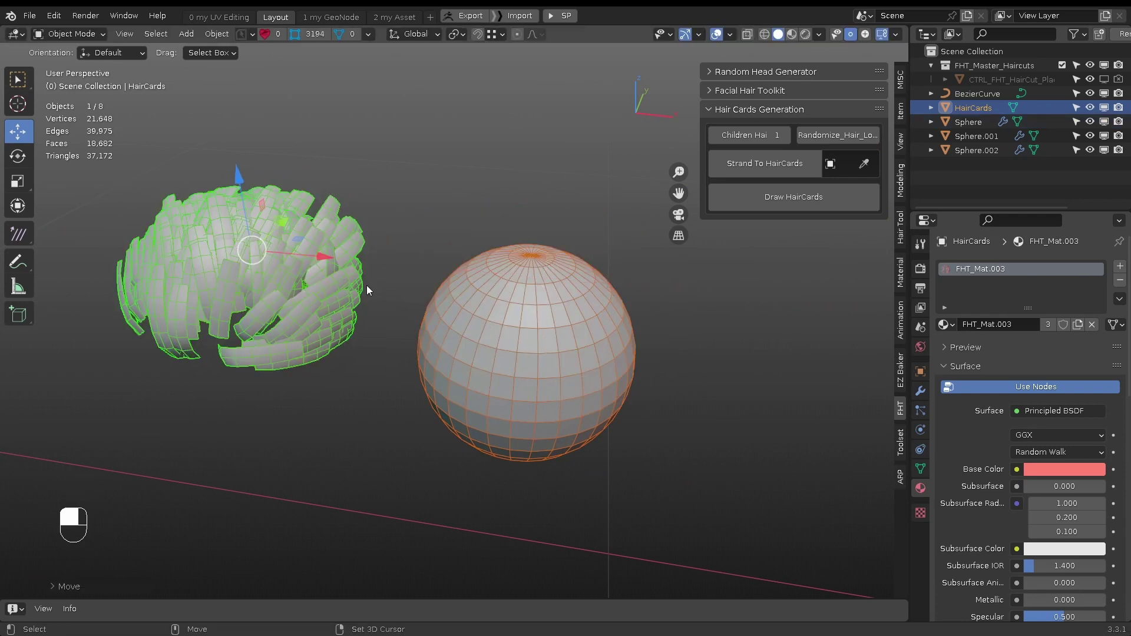
Open the confirmed hair cards in the UV editing workspace and select all of their UVs
key("ctrl+F1")
left_click(334, 334)
key("a")
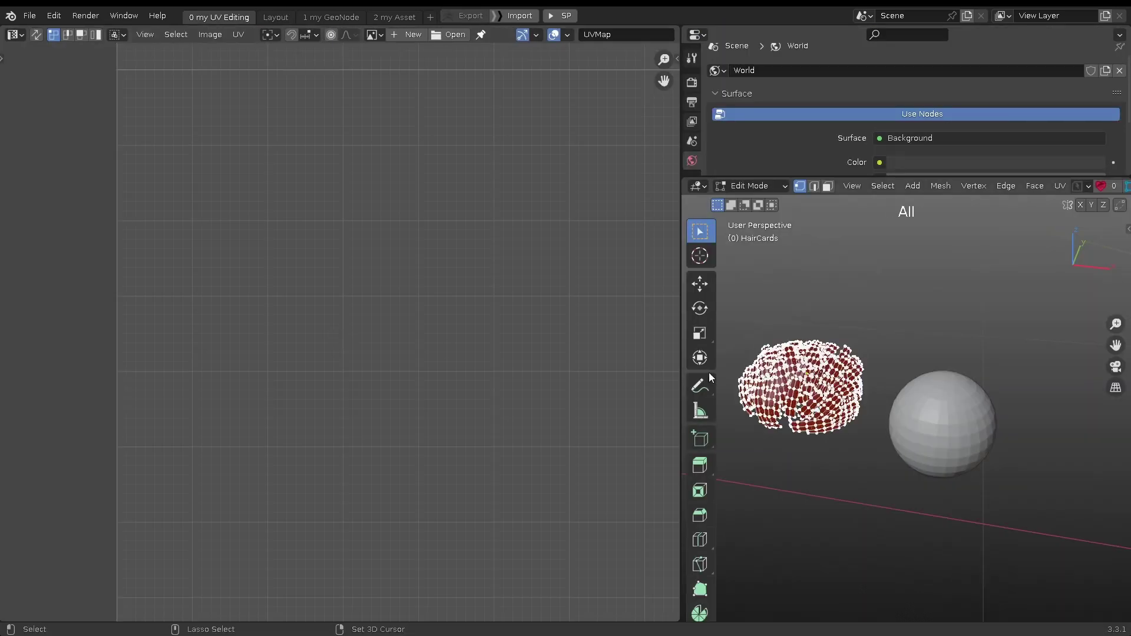
key("b")
left_click_drag(433, 174, 435, 177)
scroll(448, 387, "down", 3)
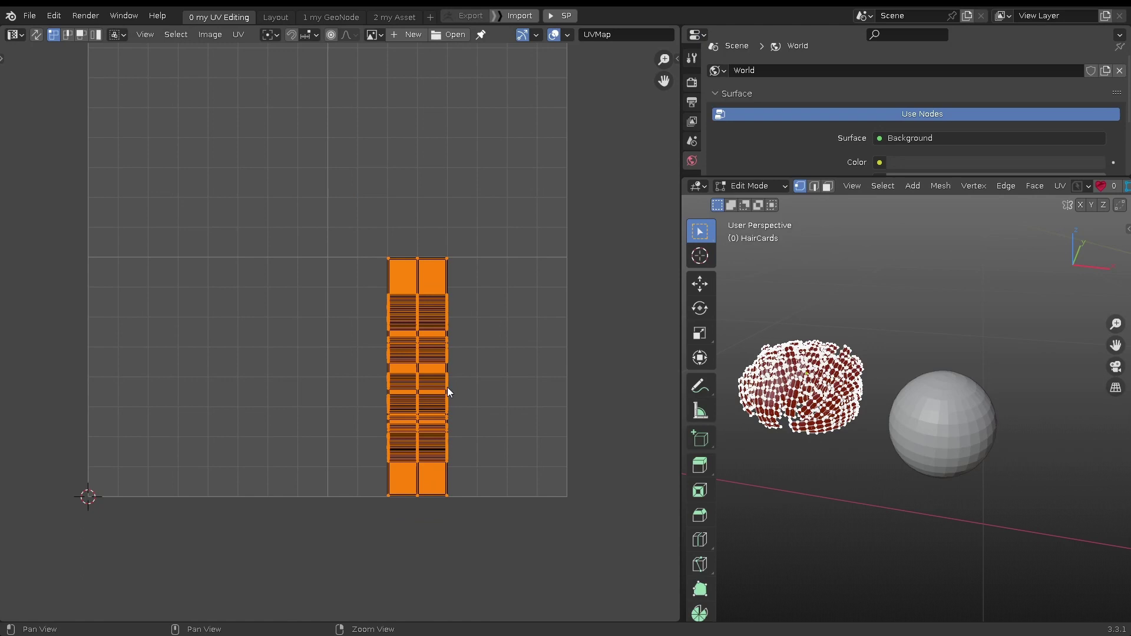
key("g")
right_click(250, 305)
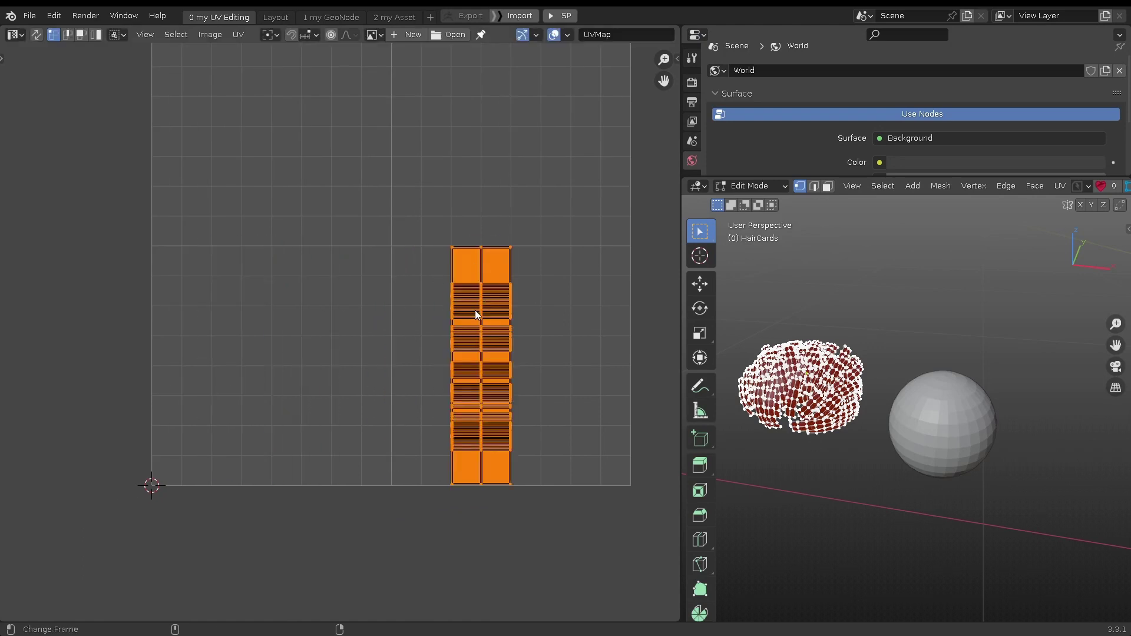
Move the hair card UVs to the left edge of the UV space and rescale them, stretching them along X
key("g")
left_click(182, 313)
key("s")
left_click(247, 318)
key("g")
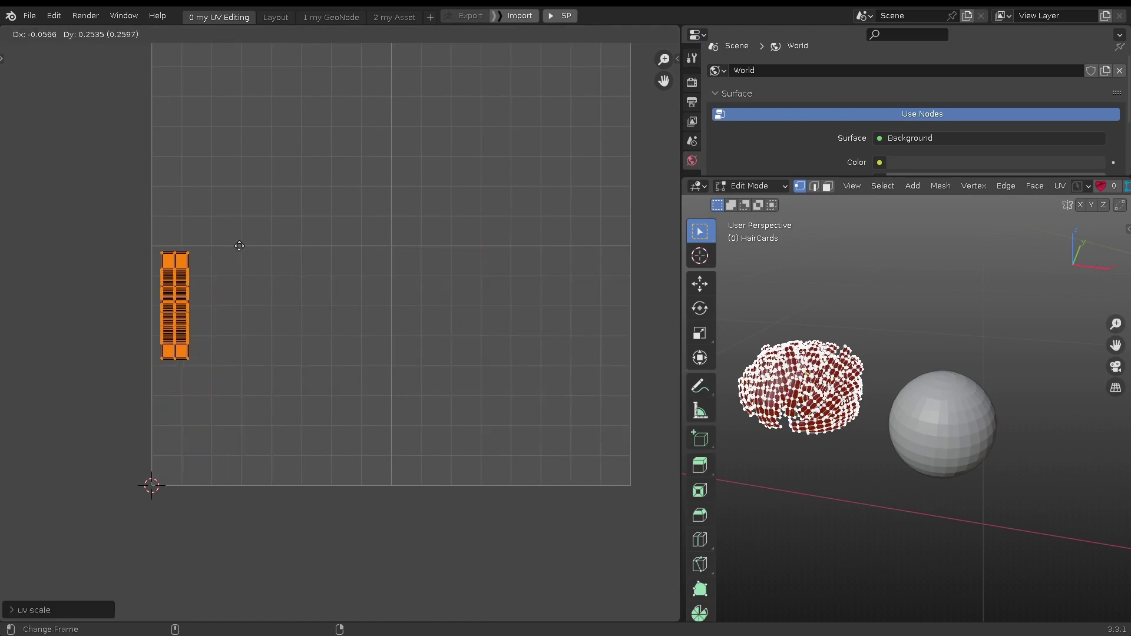
left_click(308, 302)
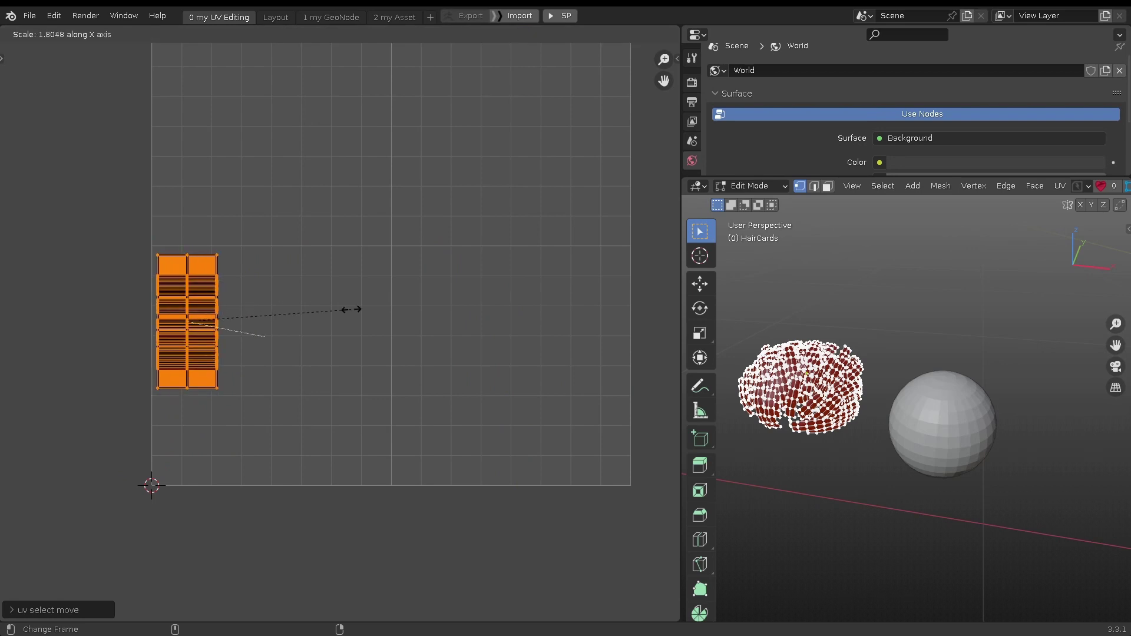
left_click(397, 312)
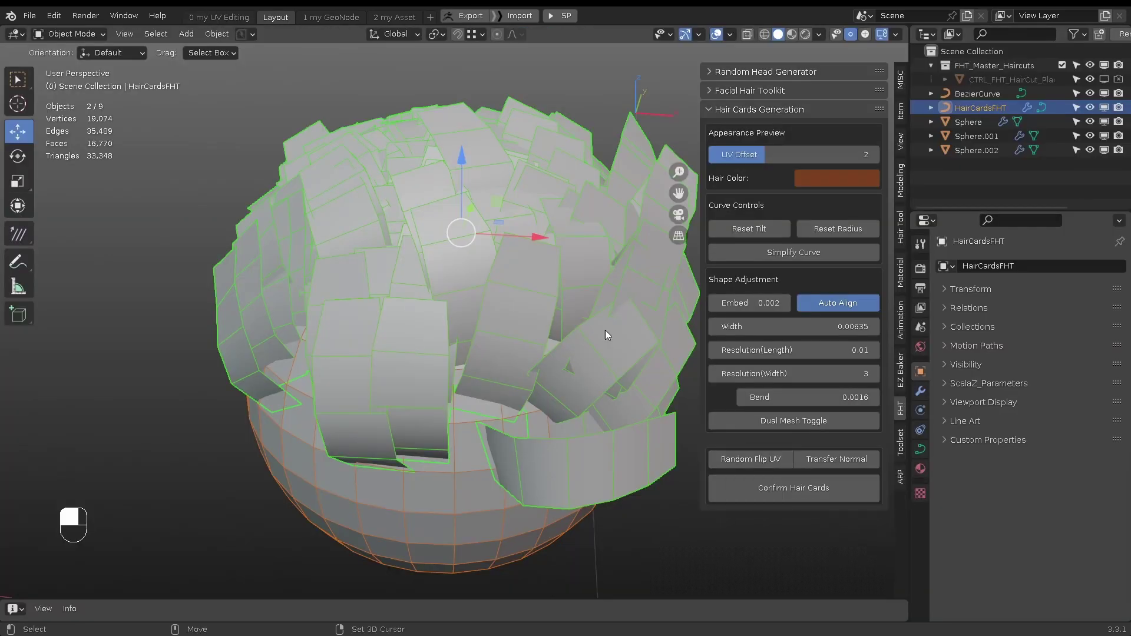
Confirm a duplicate of the hair cards with Random Flip UV off and move it beside the sphere
left_click_drag(502, 243, 528, 263, "alt")
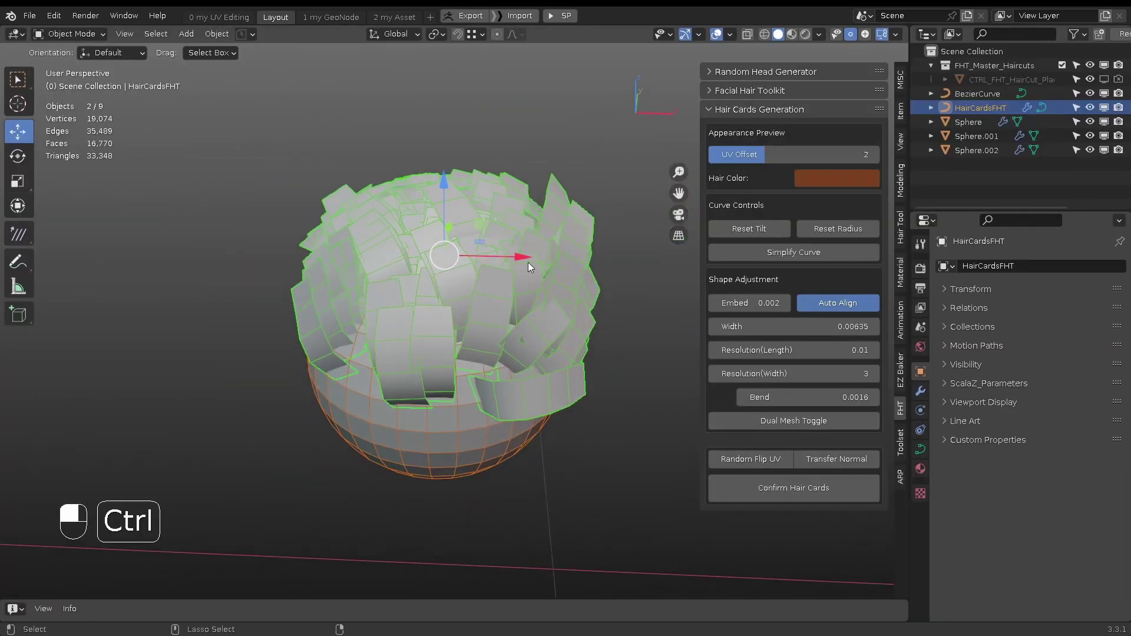
key("ctrl+d")
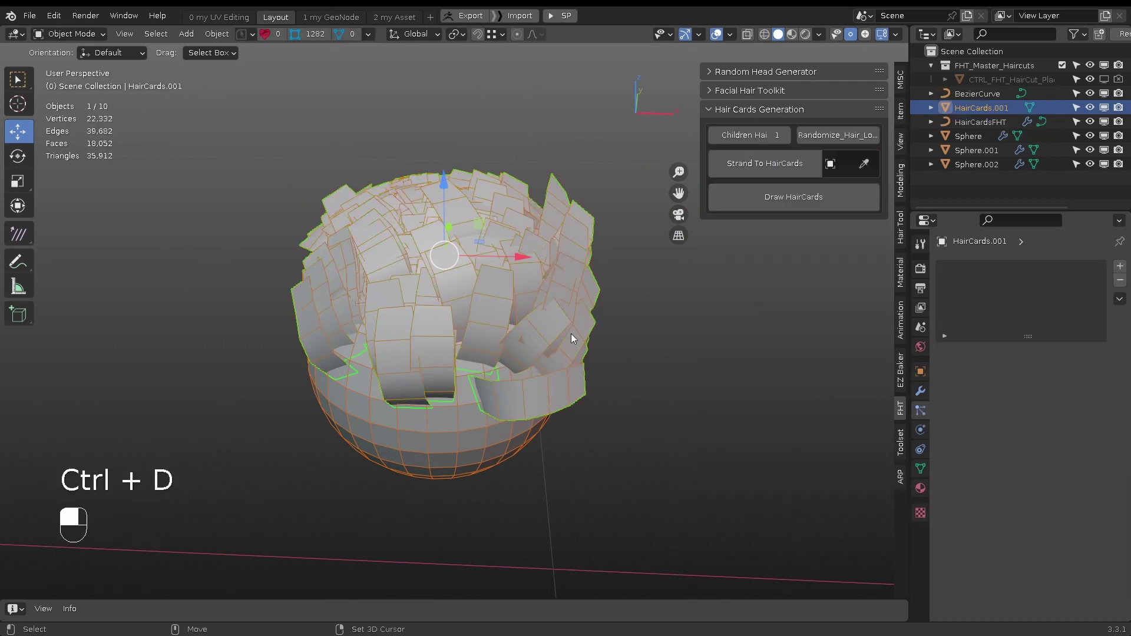
left_click_drag(512, 294, 202, 289)
Confirm a second duplicate of the hair cards with Random Flip UV on and place it beside the first copy
left_click(524, 314)
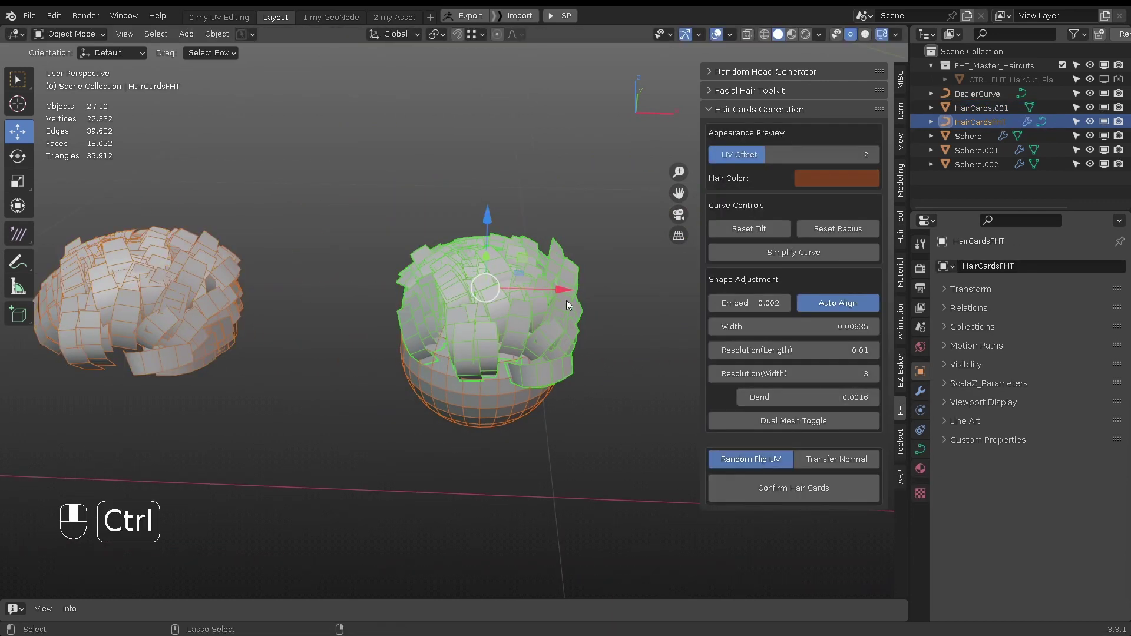
key("ctrl+d")
left_click(496, 295)
left_click_drag(496, 295, 251, 295)
Assign the Checker material to both confirmed hair card copies, HairCards.002 and HairCards.001
left_click(920, 489)
left_click(945, 324)
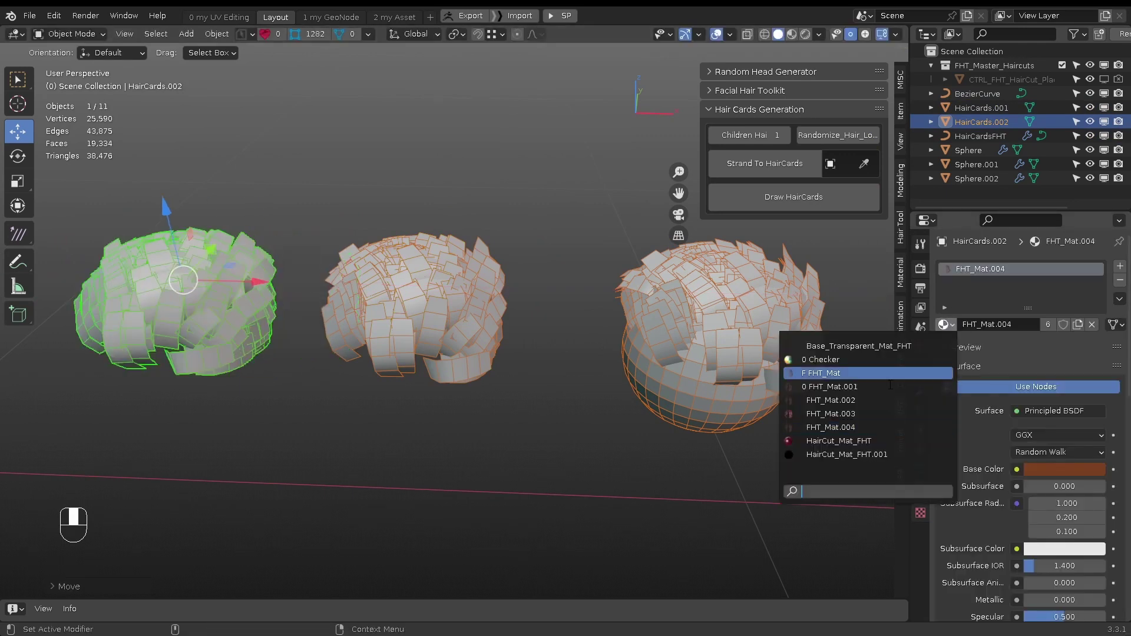
left_click(825, 360)
left_click(982, 107)
left_click(945, 324)
left_click(824, 360)
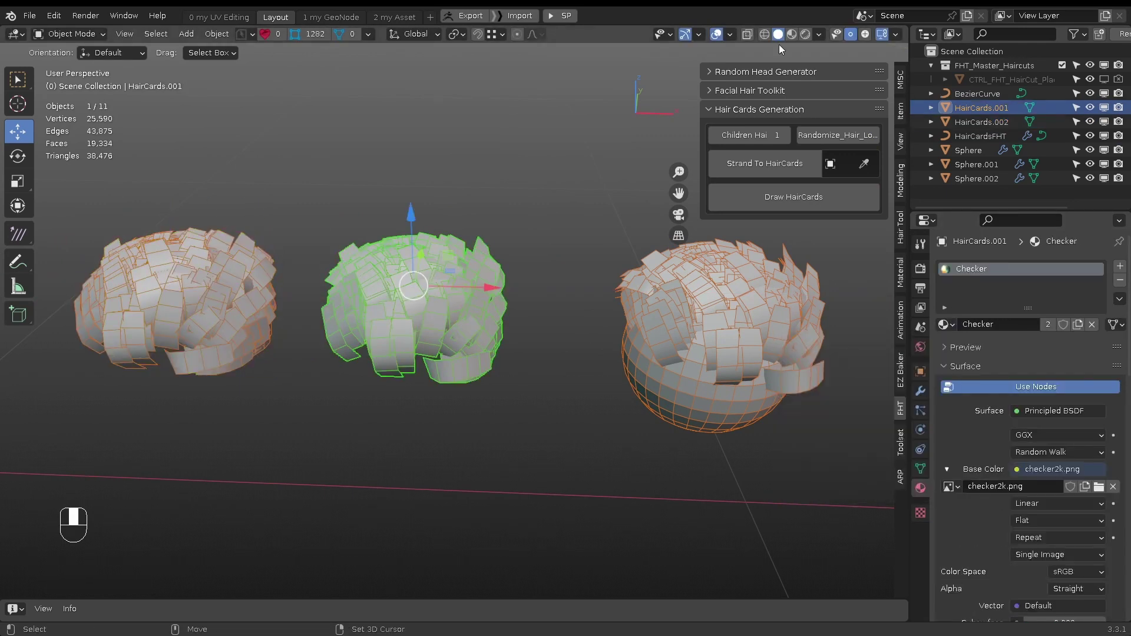
Examine the checker texture's direction on both hair card copies up close in material preview shading
left_click(791, 34)
scroll(537, 305, "up", 3)
middle_click_drag(283, 307, 538, 304, "alt")
left_click_drag(538, 304, 609, 383, "alt")
key("q")
left_click(609, 387)
scroll(609, 387, "up", 4)
middle_click_drag(609, 387, 514, 312, "alt")
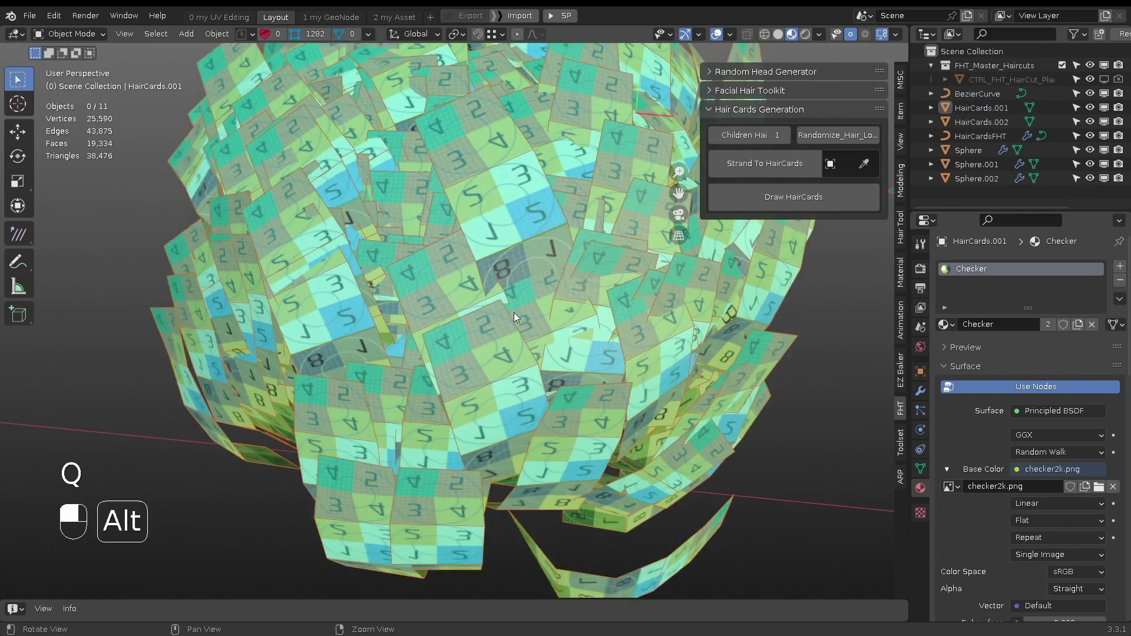
left_click_drag(513, 312, 528, 357, "alt")
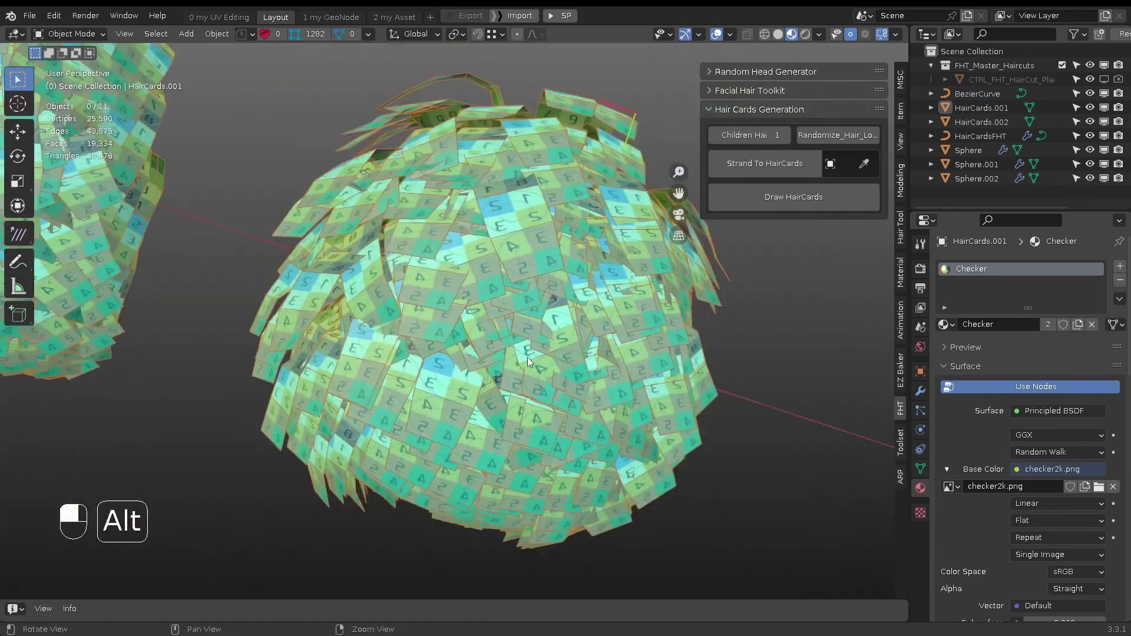
left_click_drag(550, 263, 592, 305, "alt")
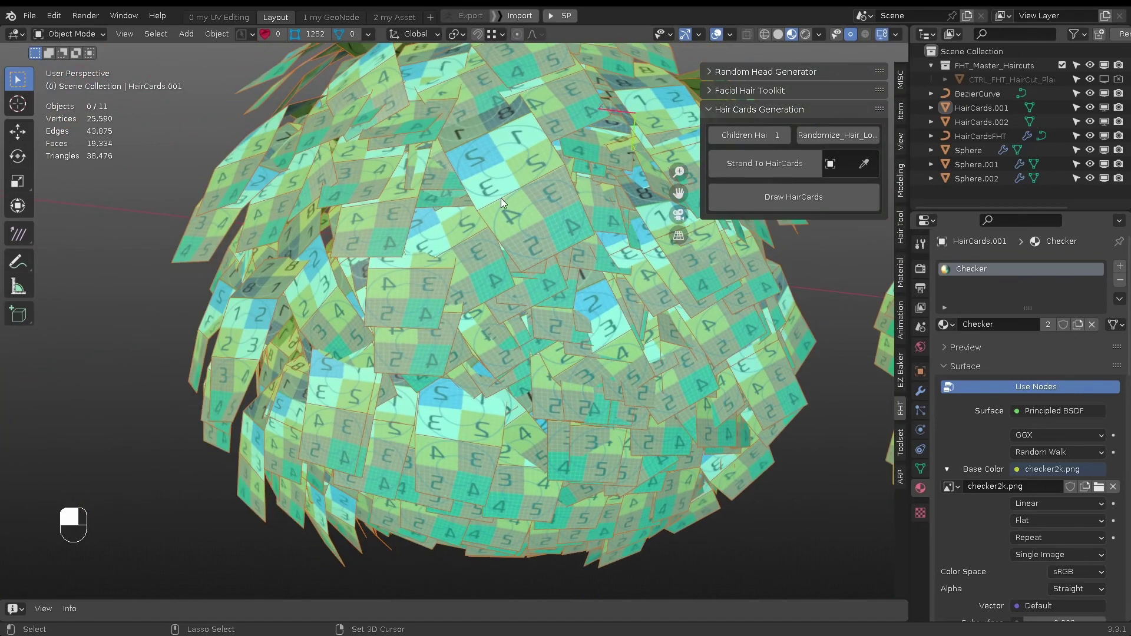
Delete the two checker-textured hair card copies and turn off Backface Culling in solid shading
key("x")
left_click(555, 334)
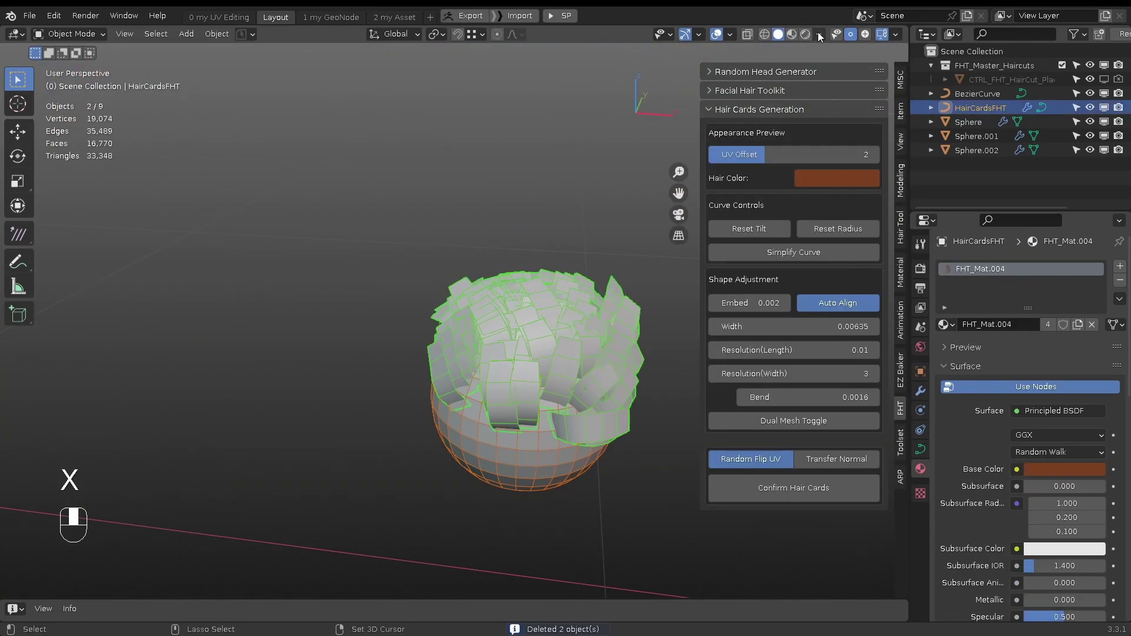
left_click(820, 37)
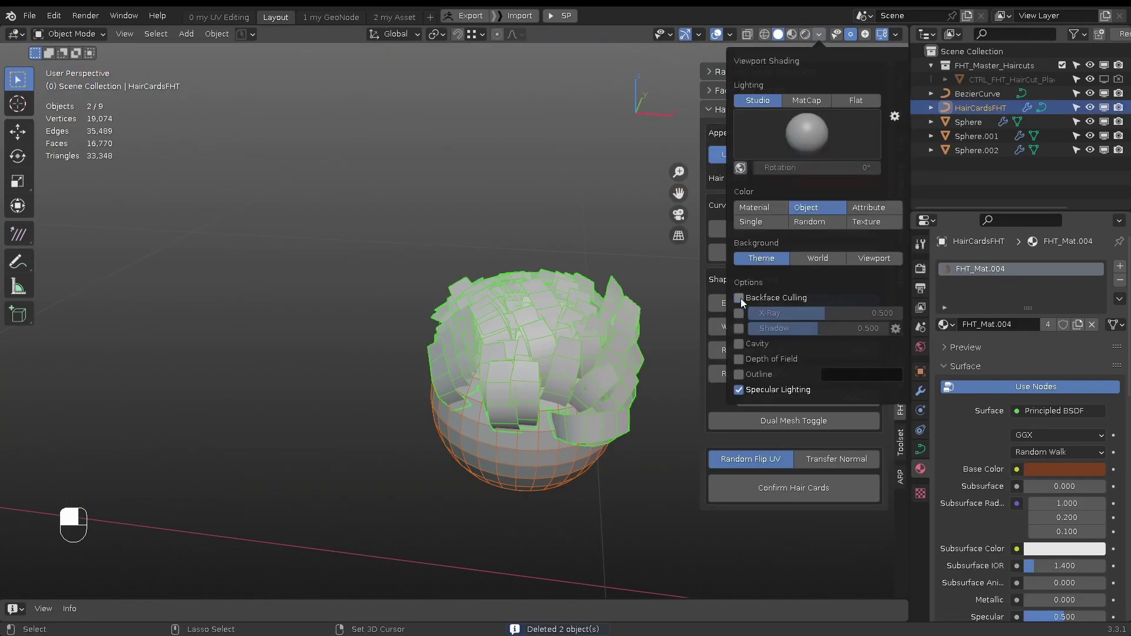
mouse_move(589, 318)
left_mouse_down("alt")
mouse_move(510, 331)
mouse_move(699, 408)
left_mouse_up("alt")
scroll(506, 327, "up", 3)
left_click_drag(508, 327, 504, 290, "alt")
mouse_move(551, 354)
left_mouse_down("alt")
mouse_move(556, 378)
mouse_move(539, 354)
left_mouse_up("alt")
Show the sphere's modifier stack and collapse its Subdivision modifier
left_click(451, 438)
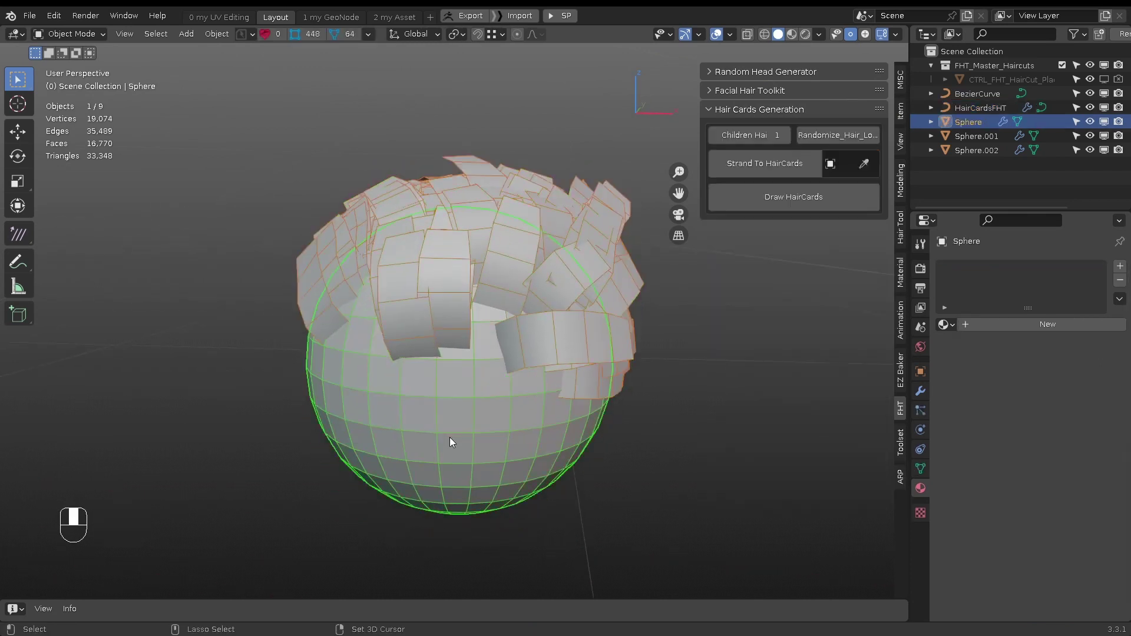
left_click_drag(446, 427, 426, 380, "alt")
left_click(921, 391)
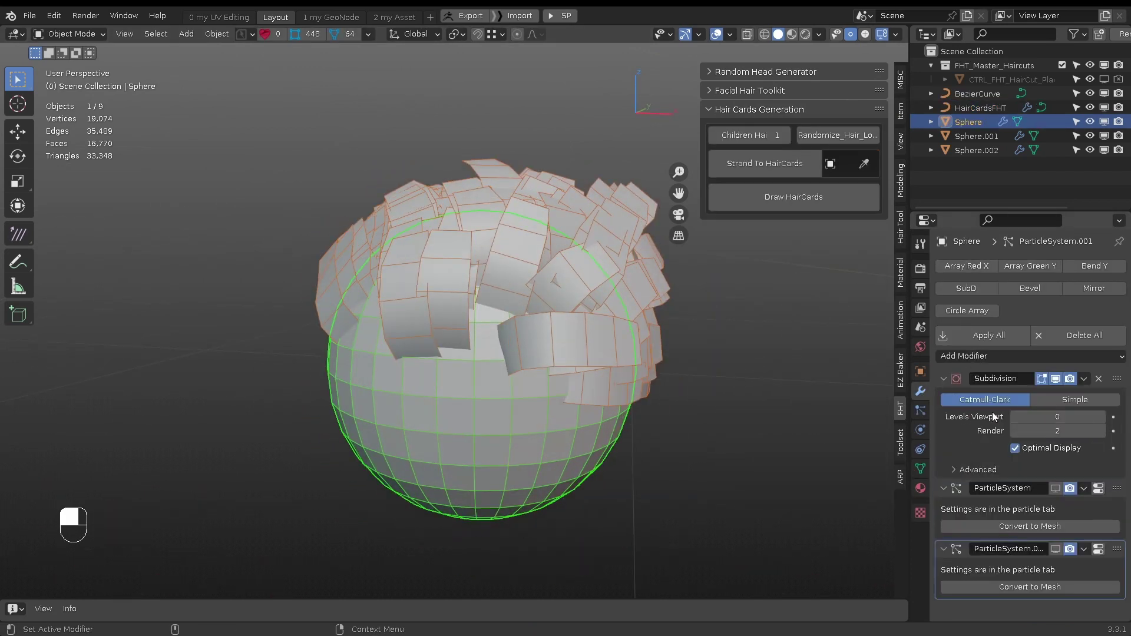
left_click(943, 379)
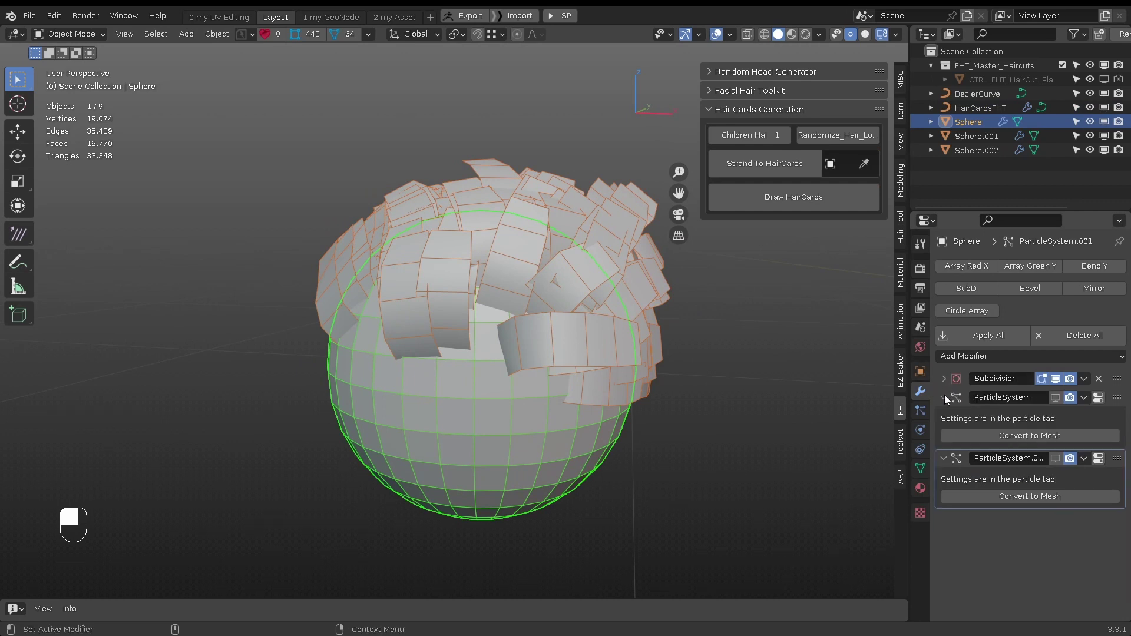
Duplicate the hair cards and confirm them as a mesh, with one set placed beside the sphere
left_click(511, 241, "shift")
mouse_move(510, 282)
left_mouse_down("alt")
mouse_move(580, 279)
mouse_move(206, 251)
left_mouse_up("alt")
key("ctrl+d")
left_click(790, 490)
scroll(554, 348, "down", 3)
key("w")
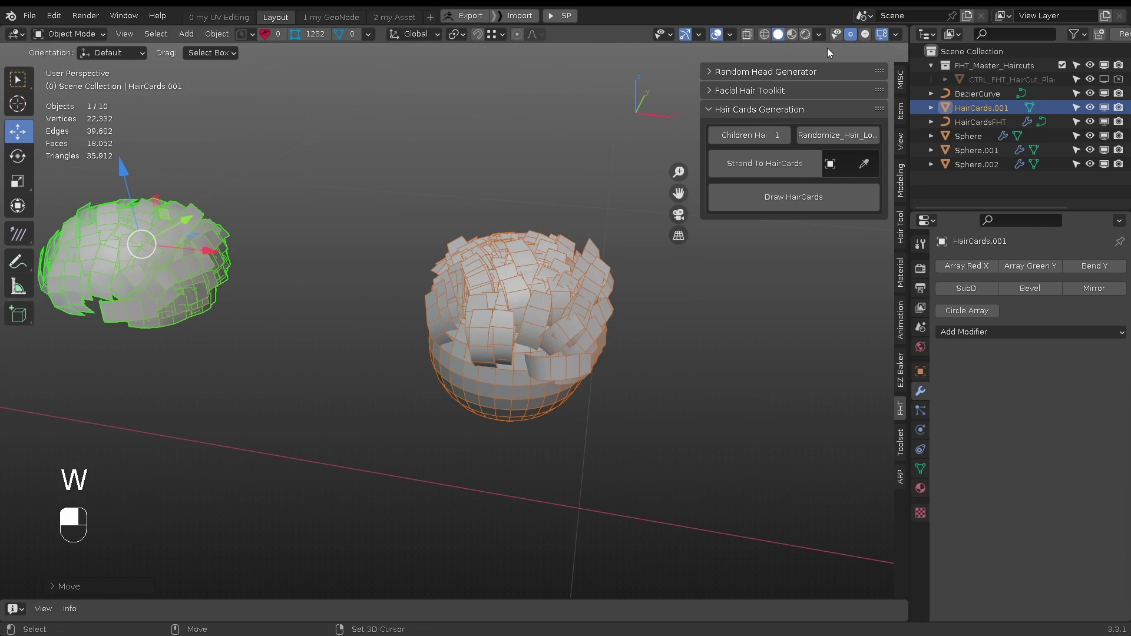
Turn off the wireframe overlay and examine the shading of the confirmed hair cards beside the sphere
left_click(819, 35)
left_click(729, 34)
left_click(645, 266)
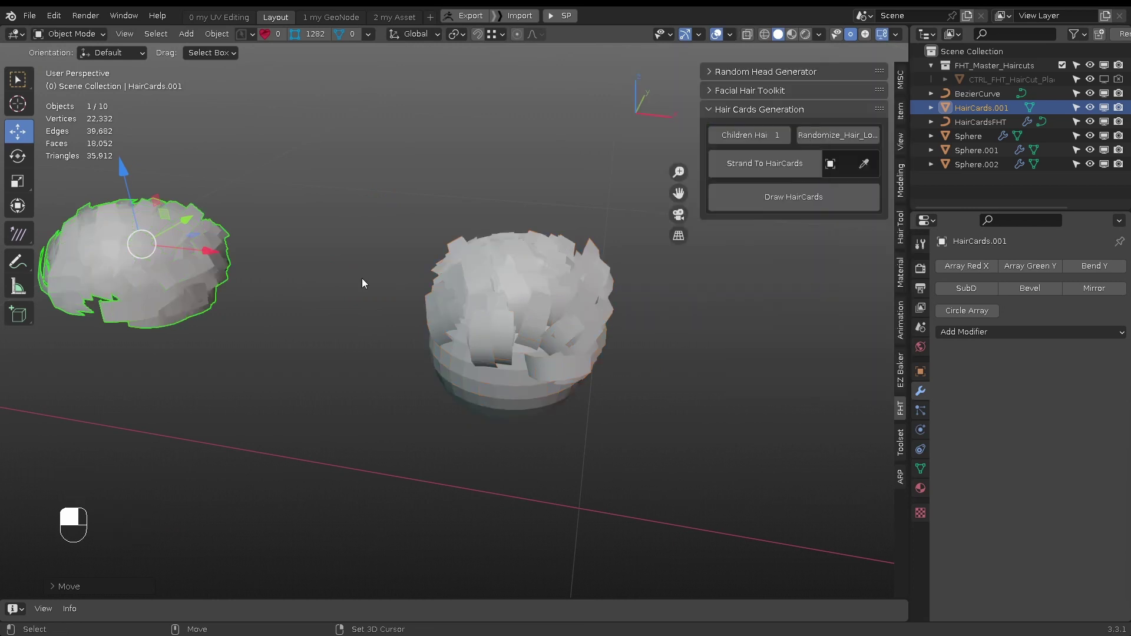
left_click(361, 280)
middle_click_drag(68, 278, 398, 285, "alt")
scroll(407, 280, "up", 4)
left_click_drag(412, 276, 440, 334, "alt")
middle_click_drag(444, 340, 707, 277)
left_click_drag(704, 273, 698, 183, "alt")
Set the sphere's Subdivision viewport level to 2 and shade the sphere smooth
left_click(511, 365)
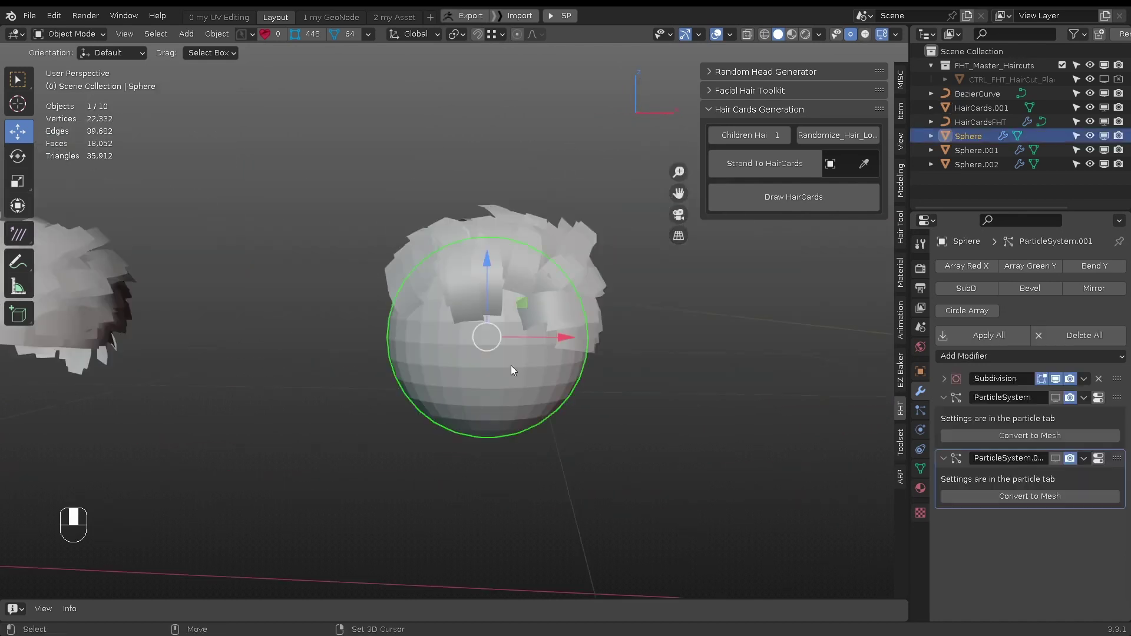
scroll(511, 365, "up", 2)
left_click(945, 378)
left_click(1103, 417)
left_click(211, 35)
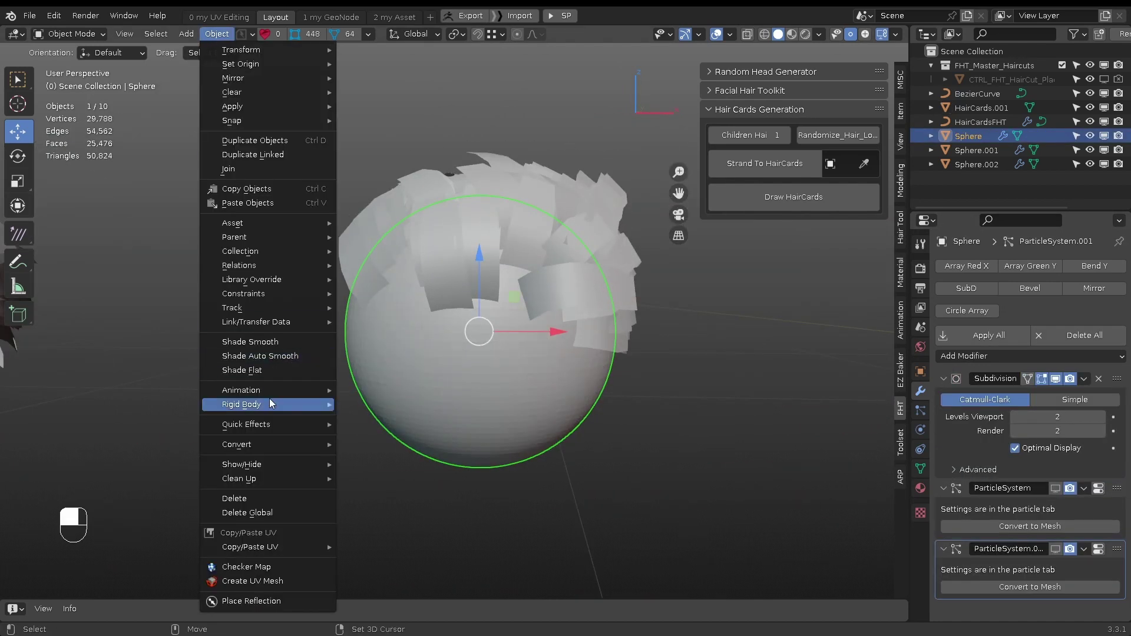
left_click(260, 341)
Confirm another duplicate of the hair cards as a mesh and move it off the smoothed sphere
left_click(478, 197)
left_click_drag(478, 197, 511, 235, "alt")
key("ctrl+d")
left_click(793, 488)
left_click_drag(518, 345, 545, 330, "alt")
key("w")
left_click_drag(598, 293, 350, 284)
Reposition the two confirmed hair card copies so they sit side by side away from the sphere
middle_click_drag(350, 289, 466, 303, "alt")
left_click(203, 295)
left_click_drag(291, 286, 236, 281)
left_click(395, 303)
left_click_drag(476, 285, 463, 283)
Confirm the original hair cards on the sphere as a mesh and move them to the far side of the copies
left_click(631, 368)
middle_click_drag(632, 374, 636, 421, "alt")
left_click(786, 491)
left_click_drag(593, 383, 567, 403, "alt")
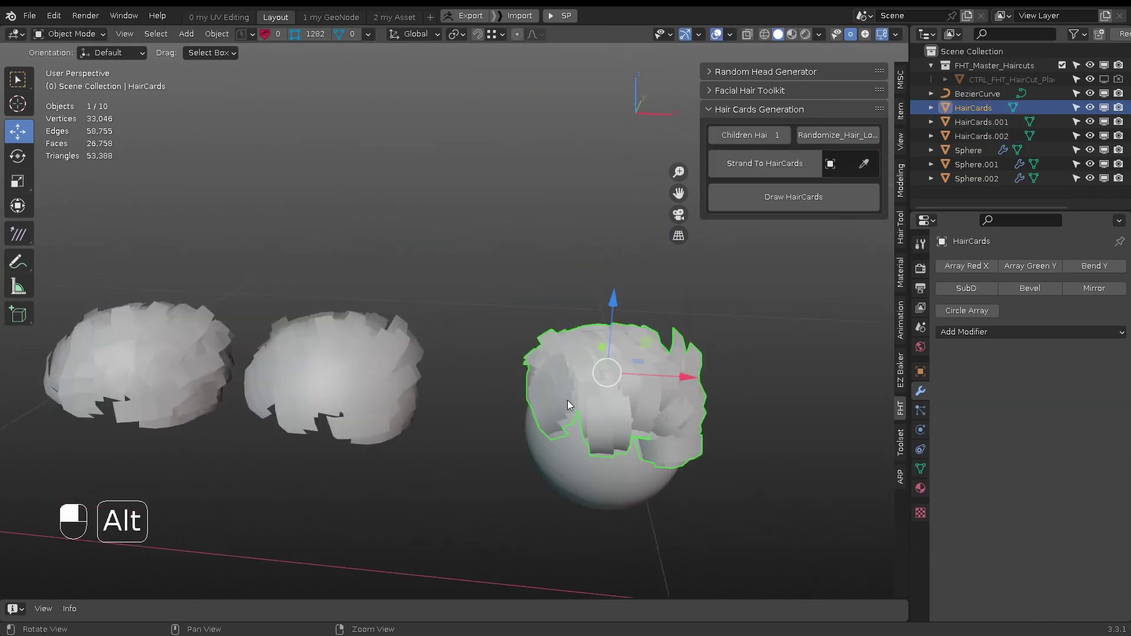
scroll(574, 401, "down", 4)
left_click_drag(664, 392, 303, 375)
left_click(310, 438)
Compare the surface shading of the three confirmed hair card meshes up close and from several angles
scroll(318, 407, "up", 4)
left_click_drag(354, 271, 387, 318, "alt")
scroll(353, 309, "up", 3)
left_click(181, 285)
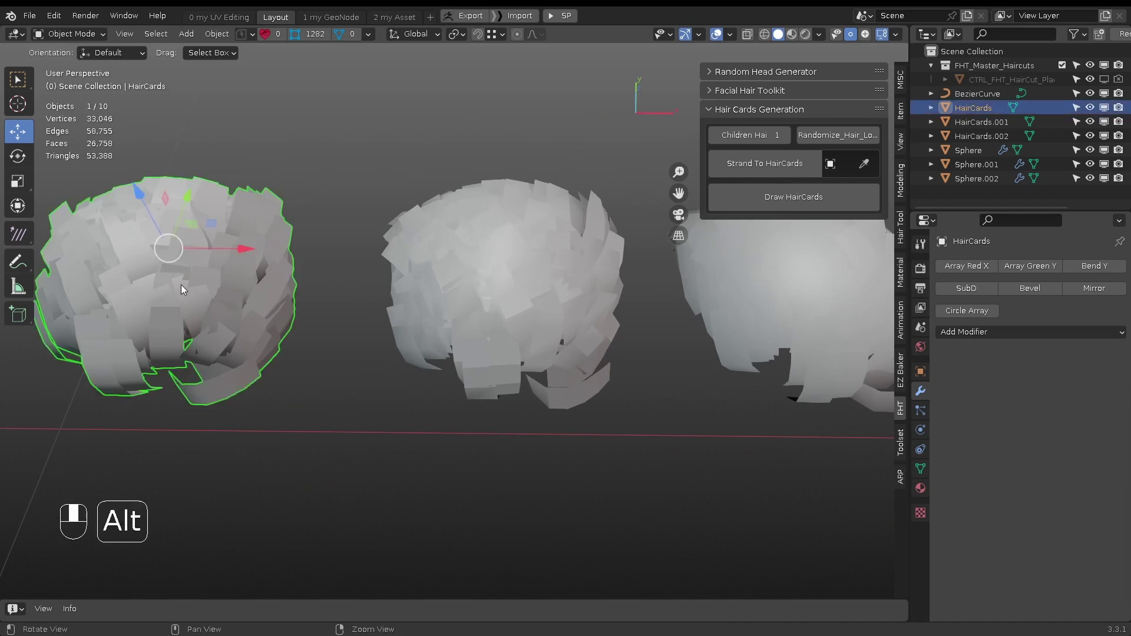
middle_click_drag(181, 284, 367, 291, "alt")
left_click_drag(367, 292, 543, 337, "alt")
left_click(730, 410)
key("q")
middle_click_drag(731, 409, 494, 316, "alt")
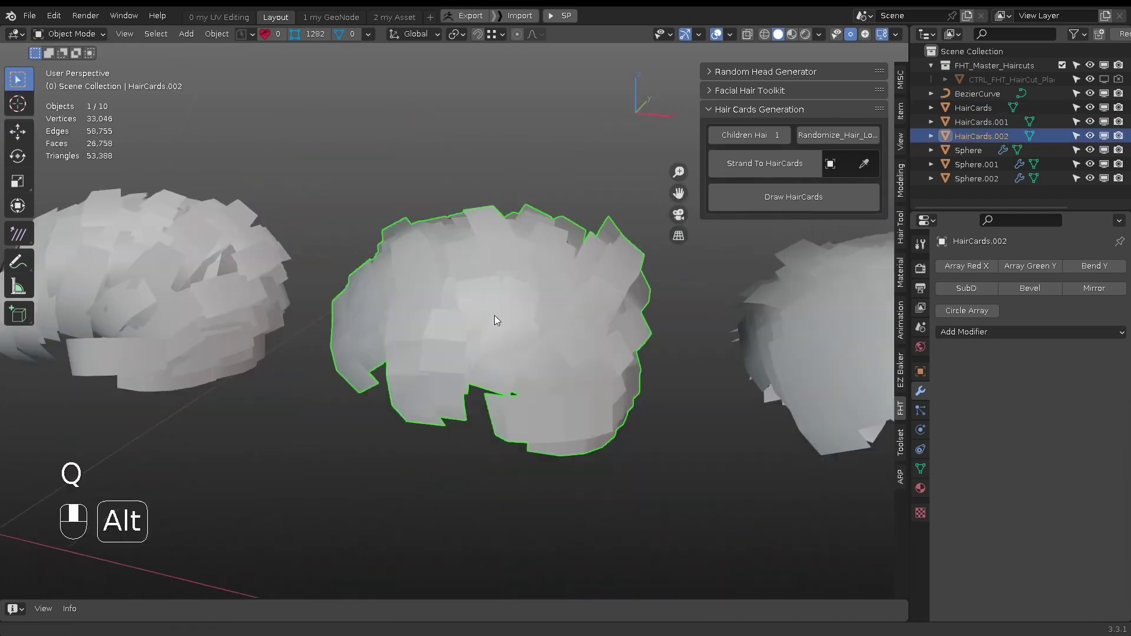
left_click_drag(494, 316, 627, 342, "alt")
left_click(627, 341)
middle_click_drag(627, 342, 348, 324, "alt")
left_click(627, 351)
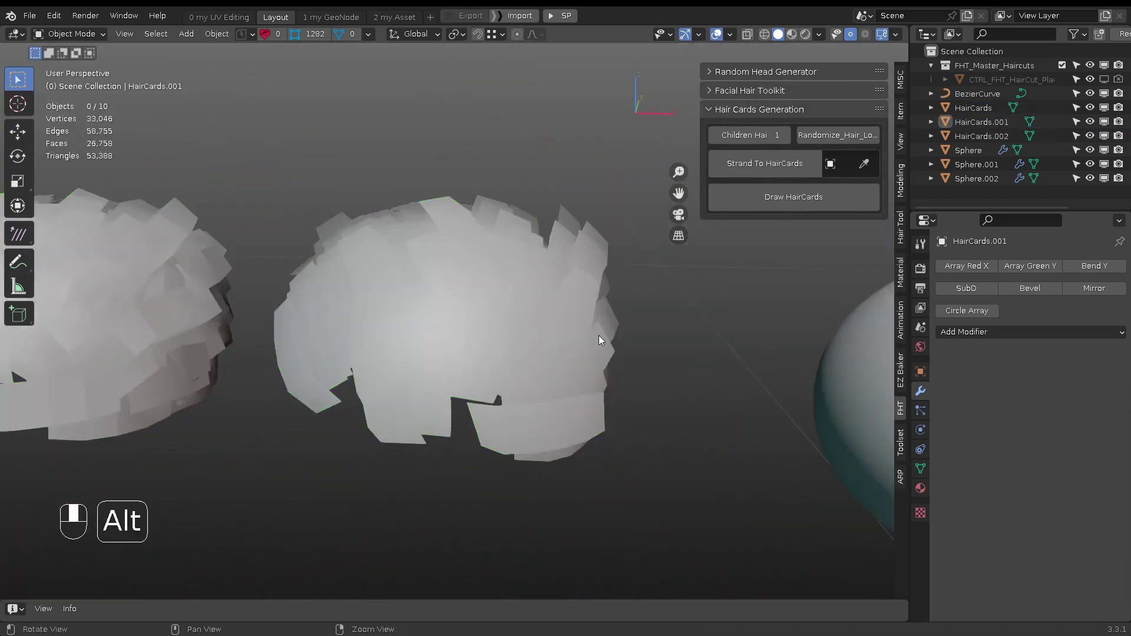
scroll(493, 342, "down", 2)
left_click_drag(599, 334, 475, 292, "alt")
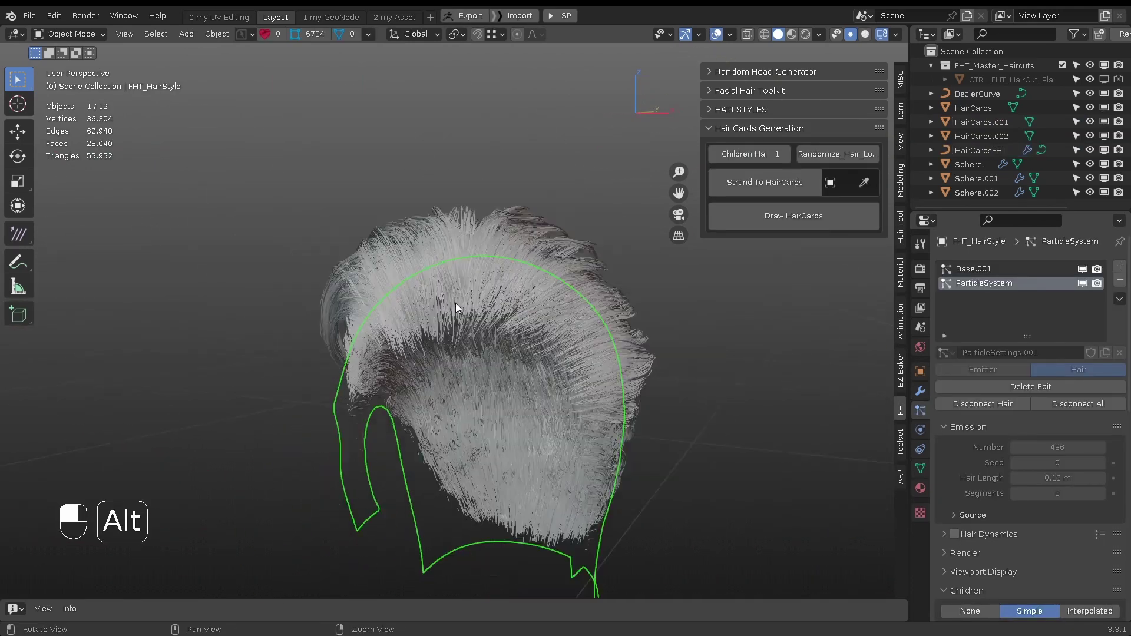
Set Children Hair to 2 on the FHT_HairStyle particle system and try the hair location randomization
left_click_drag(455, 303, 599, 329, "alt")
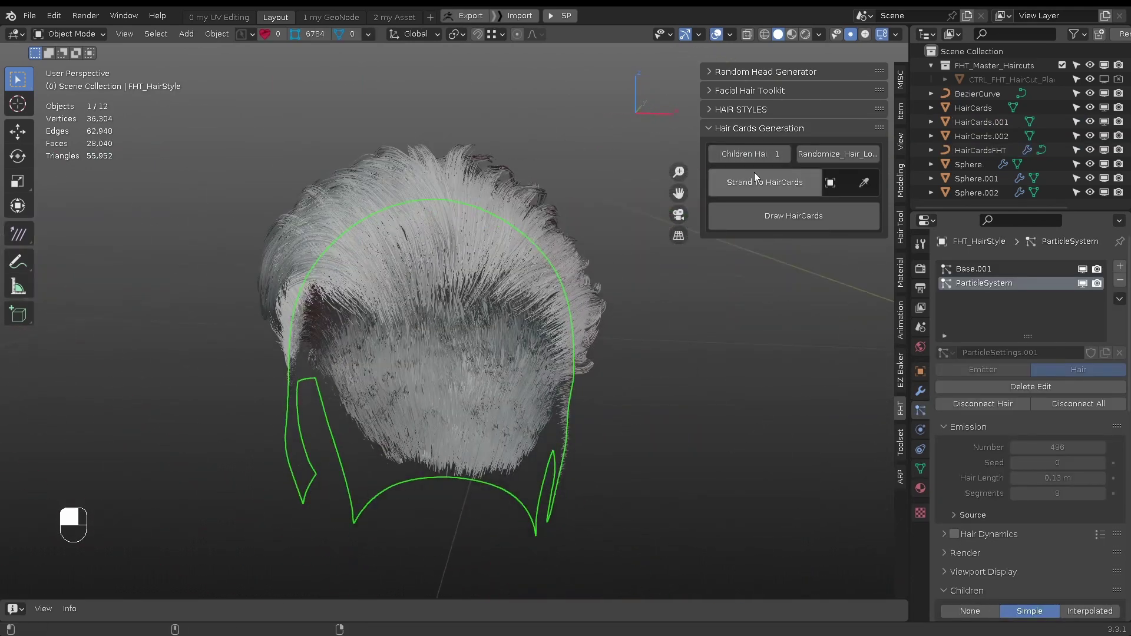
left_click_drag(401, 277, 497, 225, "alt")
scroll(497, 236, "up", 3)
left_click_drag(757, 154, 722, 154)
left_click_drag(421, 277, 367, 350, "alt")
left_click(810, 157)
left_click(810, 156)
left_click_drag(483, 265, 490, 231, "alt")
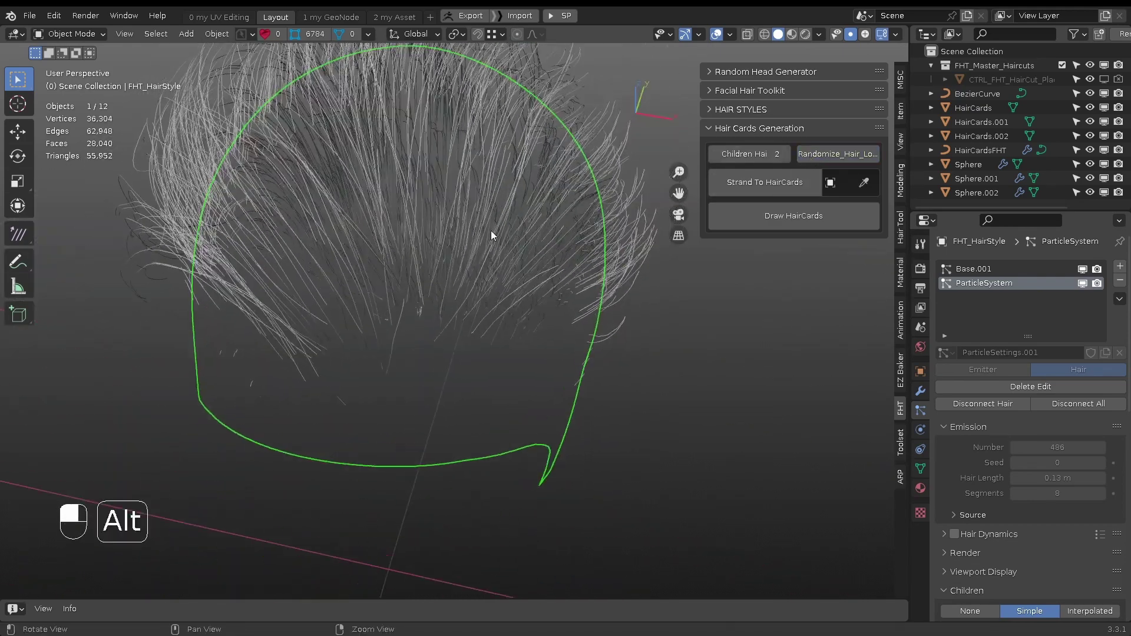
Generate hair cards from the FHT_HairStyle strands with Children Hair at 1 and confirm them as a mesh
left_click(716, 155)
left_click_drag(445, 278, 465, 268, "alt")
left_click(766, 215)
mouse_move(603, 280)
left_mouse_down("alt")
mouse_move(485, 374)
mouse_move(530, 270)
mouse_move(399, 363)
left_mouse_up("alt")
key("alt+f")
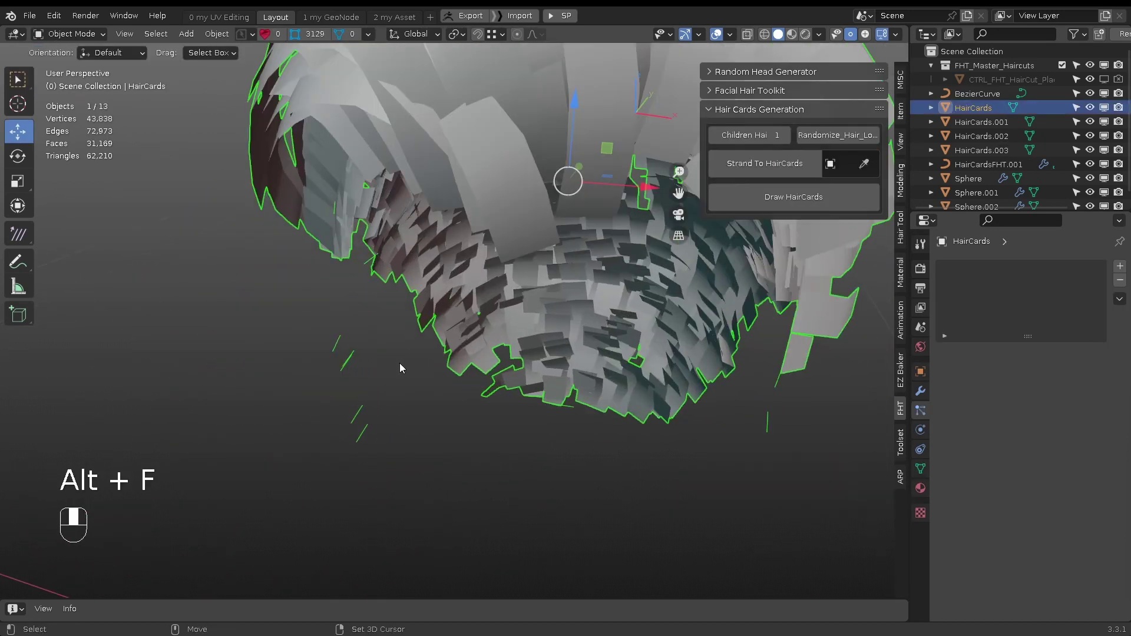
Examine the stray vertices and edges floating below the hair cards in Edit Mode
key("Tab")
left_click_drag(361, 403, 362, 403)
left_click_drag(390, 371, 279, 349, "alt")
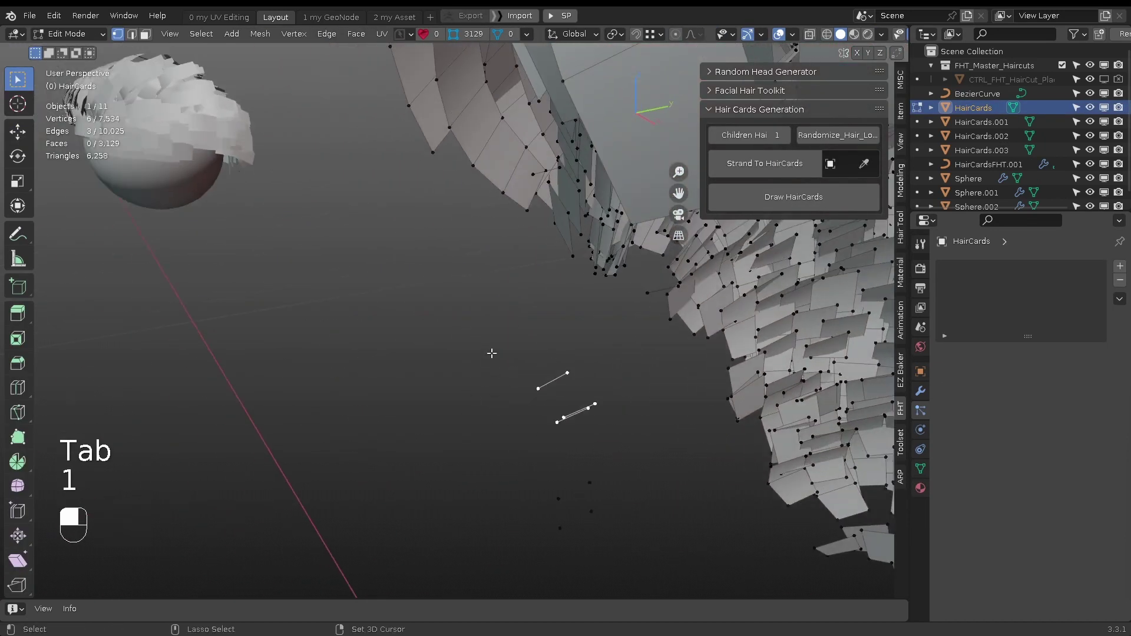
left_click_drag(496, 353, 625, 545)
left_click(582, 412)
middle_click_drag(602, 402, 596, 401, "alt")
left_click_drag(595, 401, 550, 288, "alt")
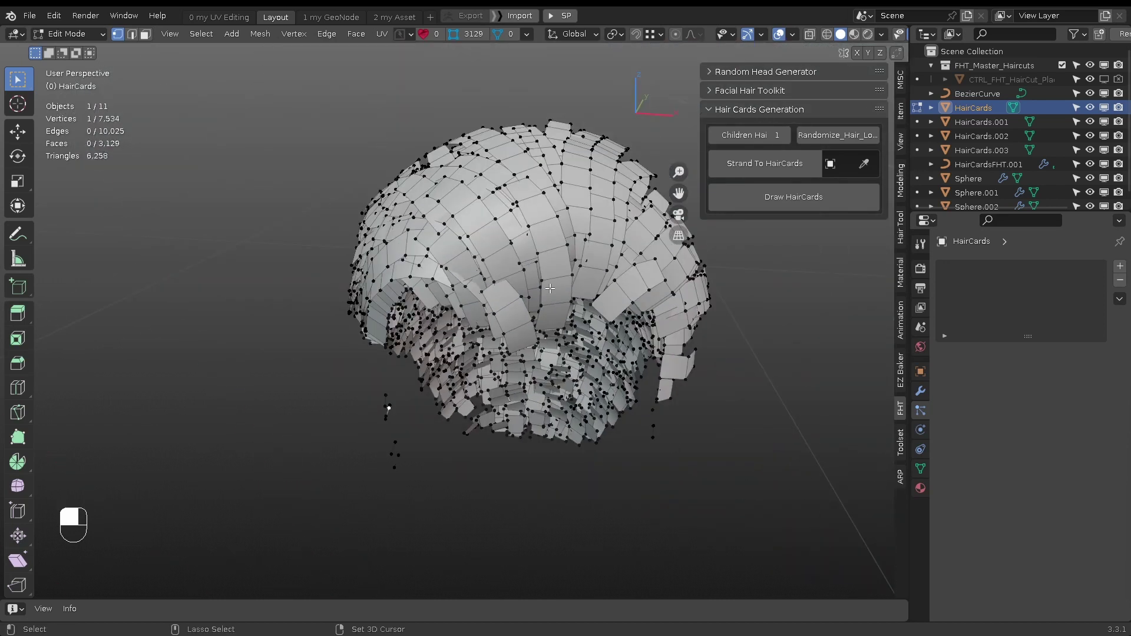
Delete the loose geometry from the entire hair card mesh and return to Object Mode
key("ctrl+a")
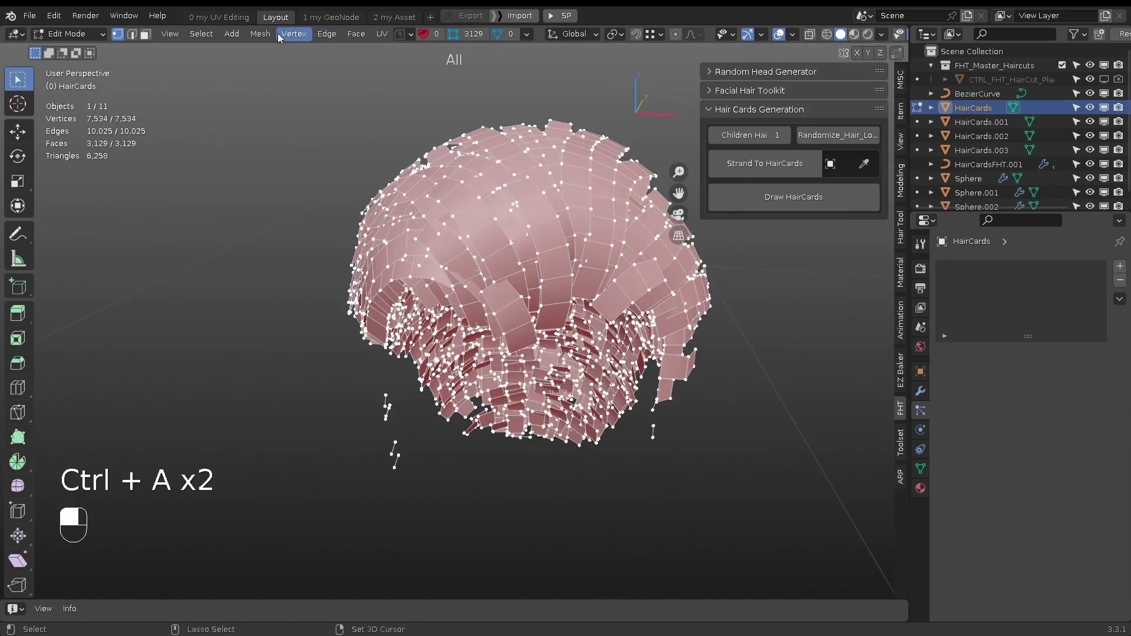
left_click(260, 33)
mouse_move(304, 340)
left_click(433, 340)
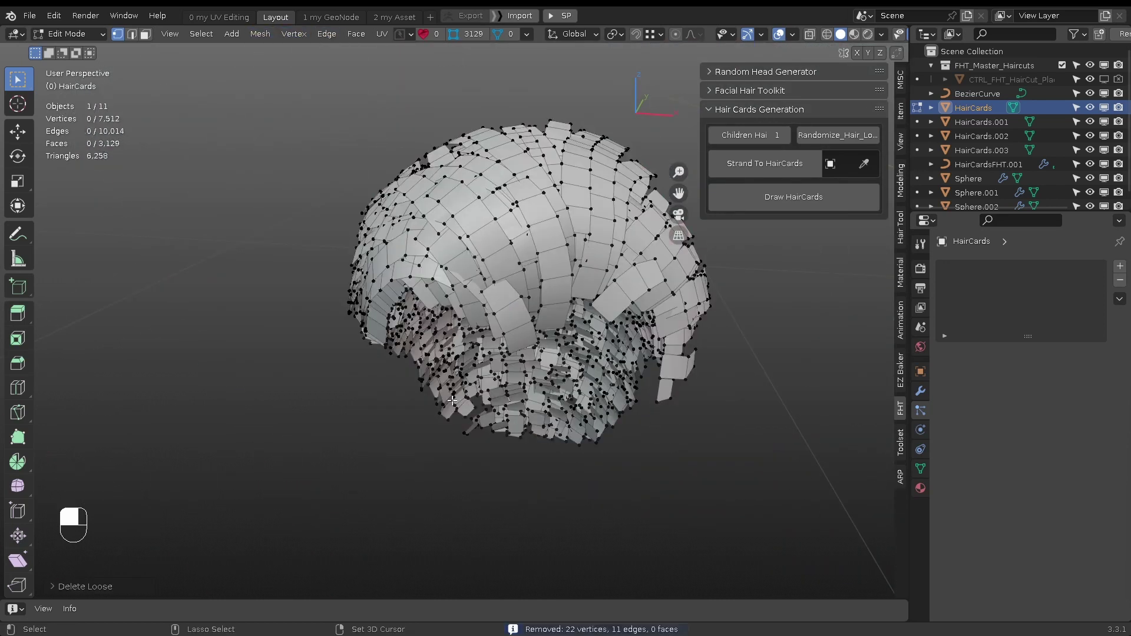
key("Tab")
left_click_drag(457, 434, 632, 291, "alt")
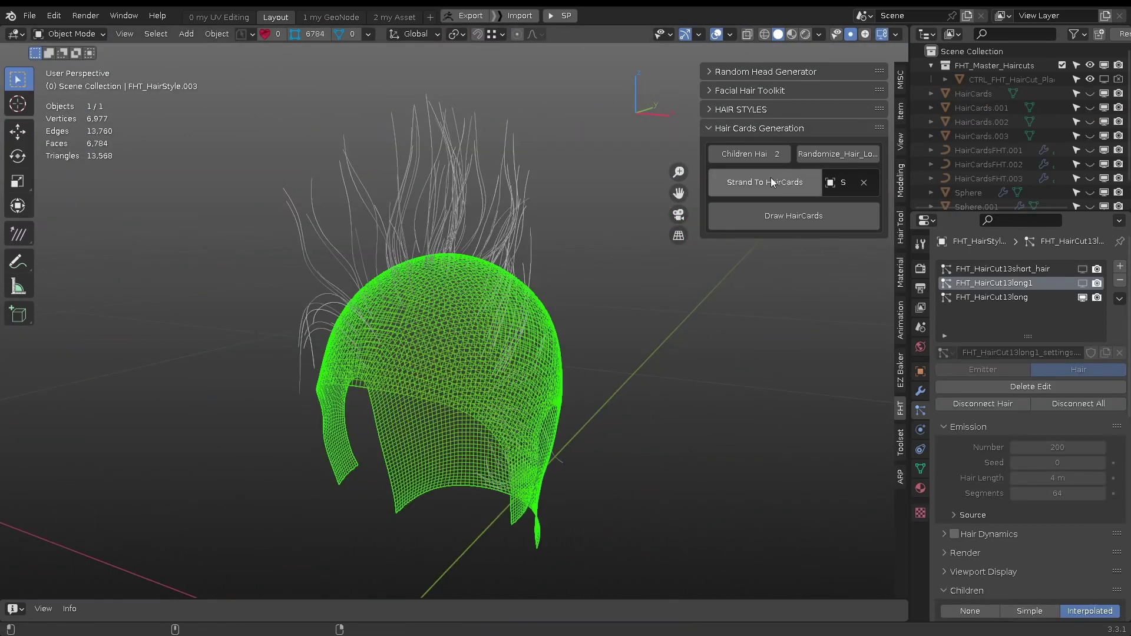
Convert the FHT_HairCut13 hairstyle's strands to hair cards and toggle Auto Align to compare the card orientation
left_click(772, 182)
scroll(469, 253, "up", 2)
middle_click_drag(469, 253, 404, 278)
left_click(842, 303)
left_click(840, 302)
left_click_drag(401, 274, 430, 323, "alt")
scroll(398, 263, "up", 3)
scroll(510, 270, "up", 2)
scroll(429, 322, "up", 2)
Select curve points at the base of the front hair cards and tilt them, with Auto Align off
key("Tab")
left_click_drag(346, 288, 392, 321)
left_click_drag(372, 298, 330, 202)
left_click(844, 303)
scroll(452, 312, "down", 4)
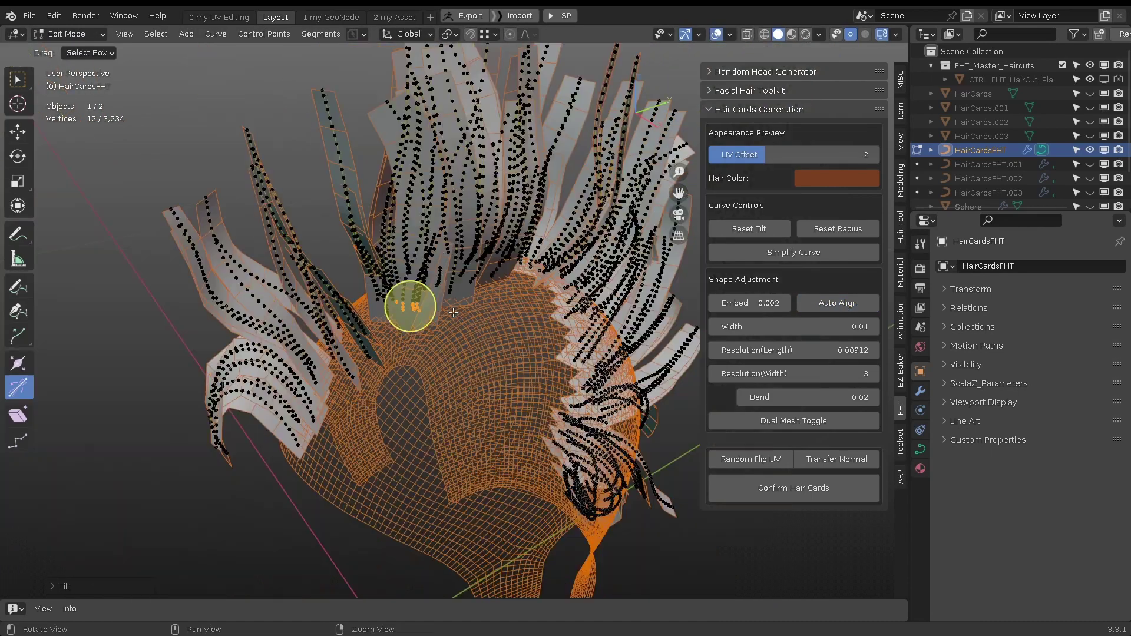
Select the entire strands linked to the tilted points in Edit Mode and activate the Move tool
left_click_drag(452, 313, 490, 406, "alt")
key("Tab")
scroll(480, 337, "up", 2)
key("Tab")
key("ctrl+l")
key("w")
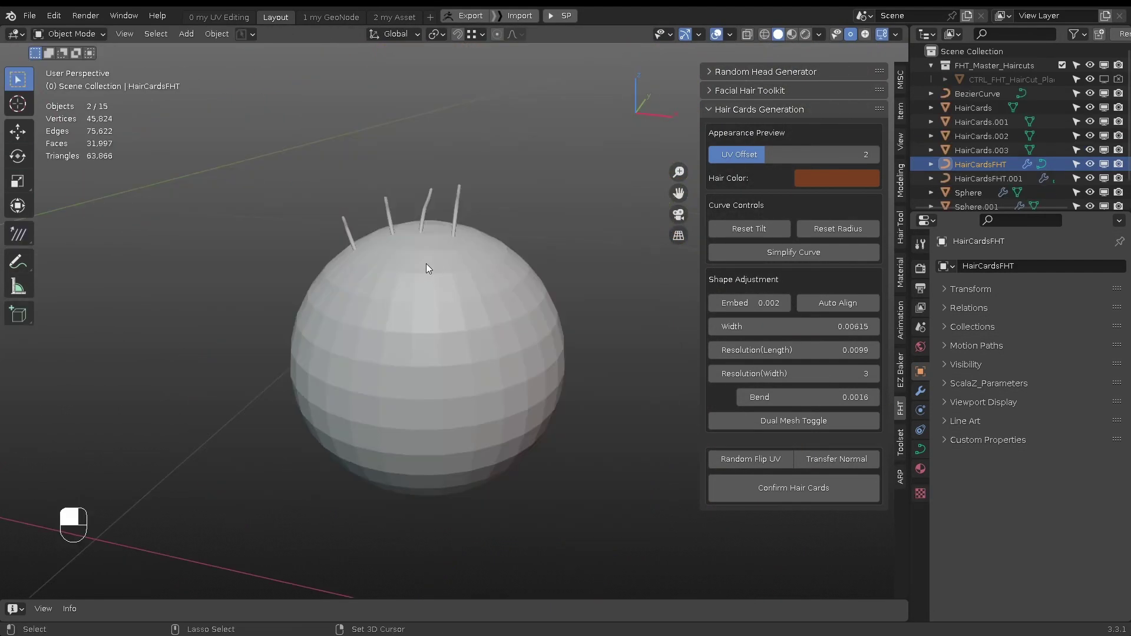
Adjust the control points of the four Bezier curve strands on top of the sphere and return to Object Mode
left_click(426, 263)
left_click(485, 260, "alt")
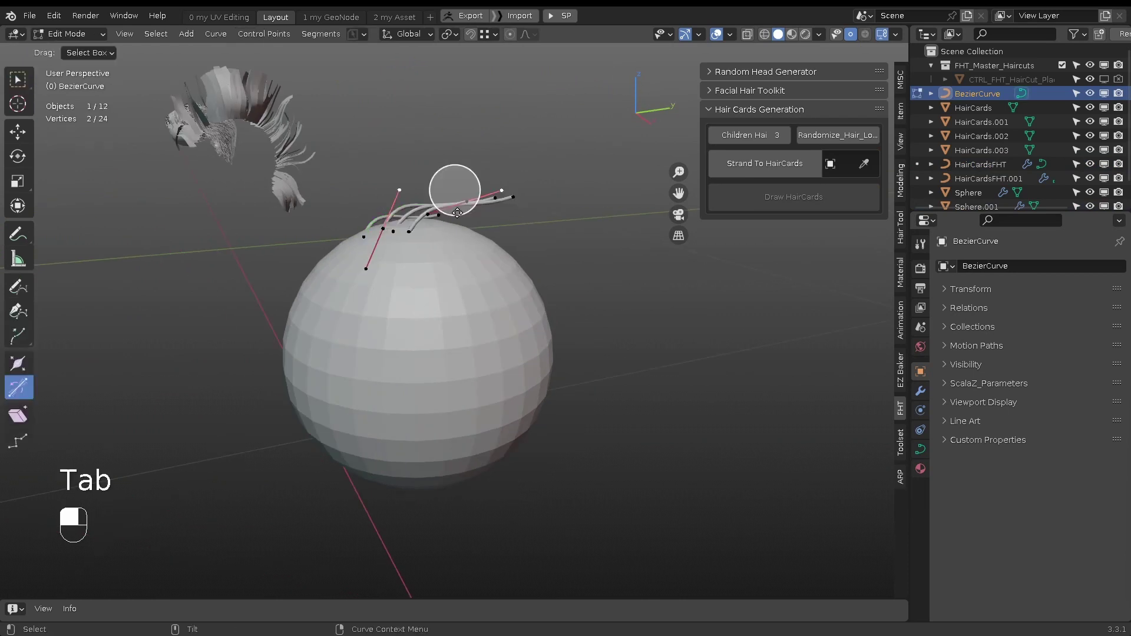
key("q")
mouse_move(457, 212)
middle_mouse_down()
mouse_move(504, 214)
mouse_move(449, 219)
middle_mouse_up()
key("d")
key("d")
key("d")
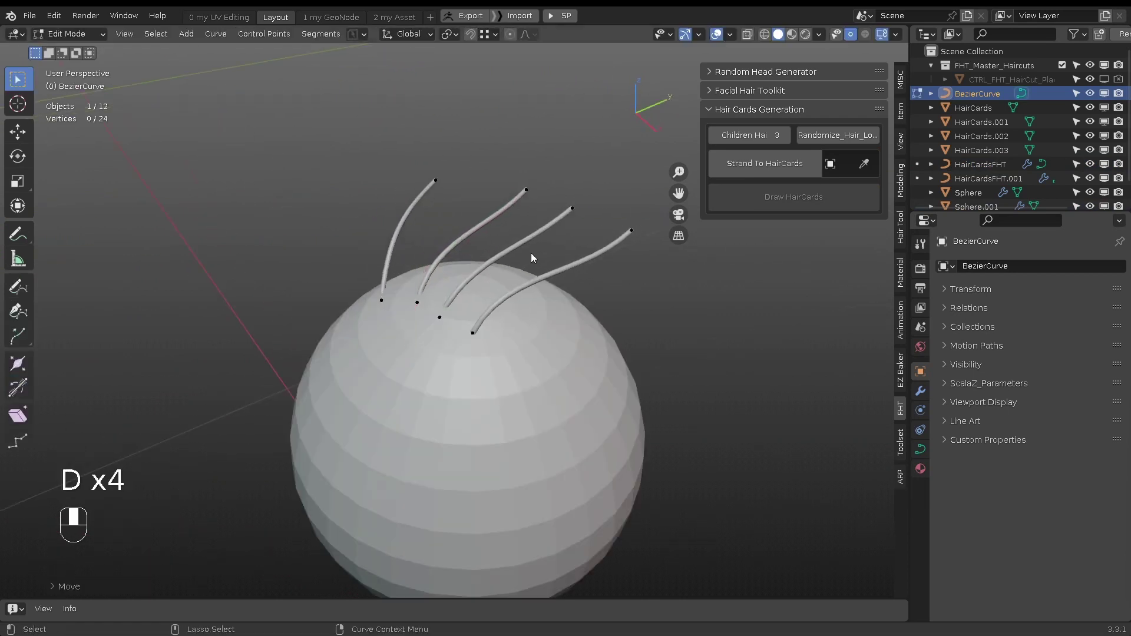
key("Tab")
Choose the sphere as the target and convert the Bezier curve strands to hair cards
mouse_move(412, 260)
left_mouse_down("alt")
mouse_move(488, 255)
mouse_move(418, 239)
left_mouse_up("alt")
left_click(759, 168)
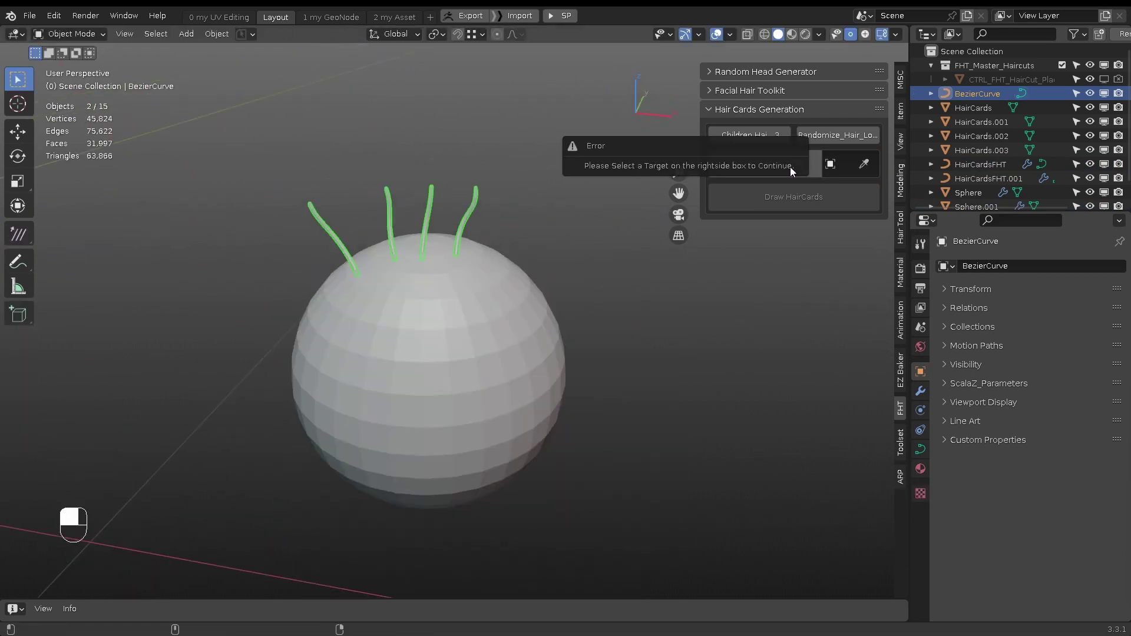
left_click_drag(468, 211, 392, 213, "alt")
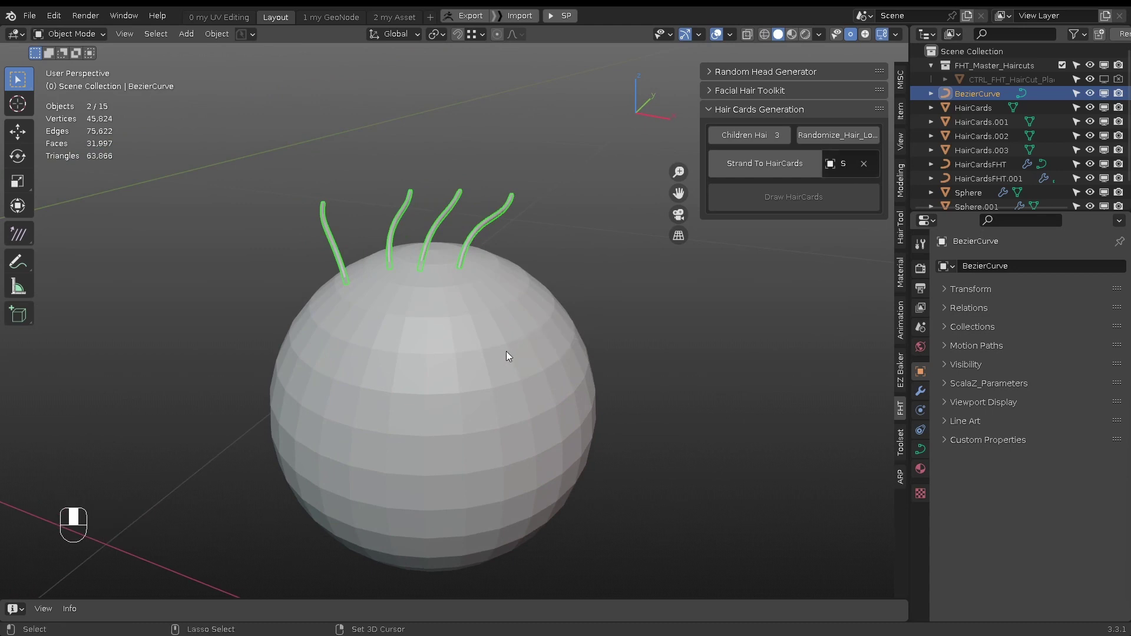
left_click(740, 165)
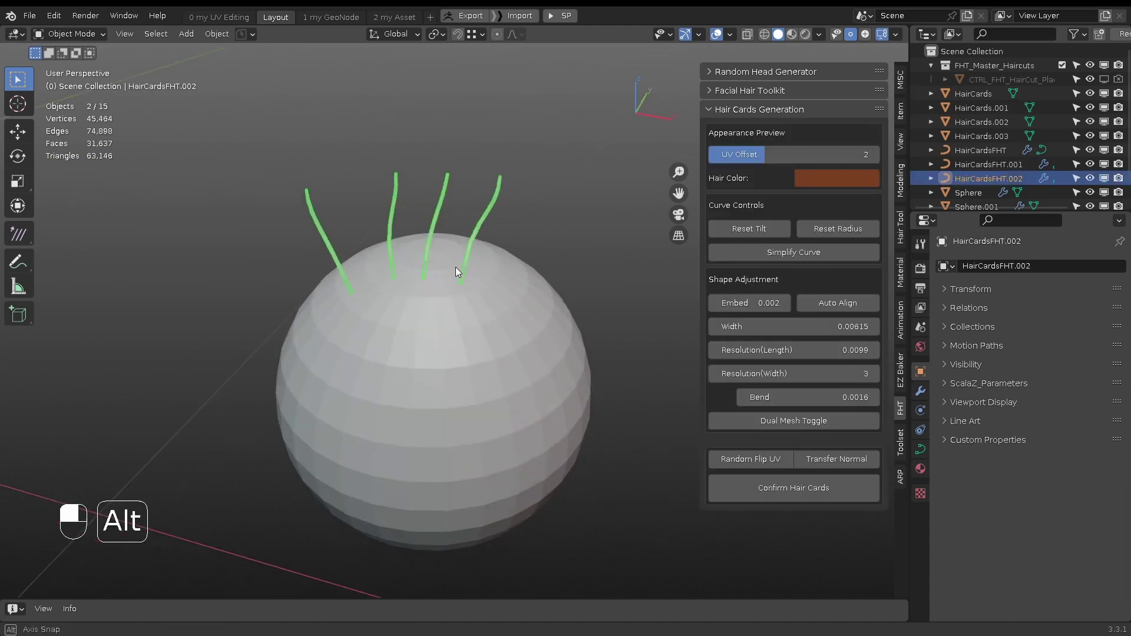
Set the new hair cards to width 0.09, length resolution 0.01 and width resolution 2
key("KP_Decimal")
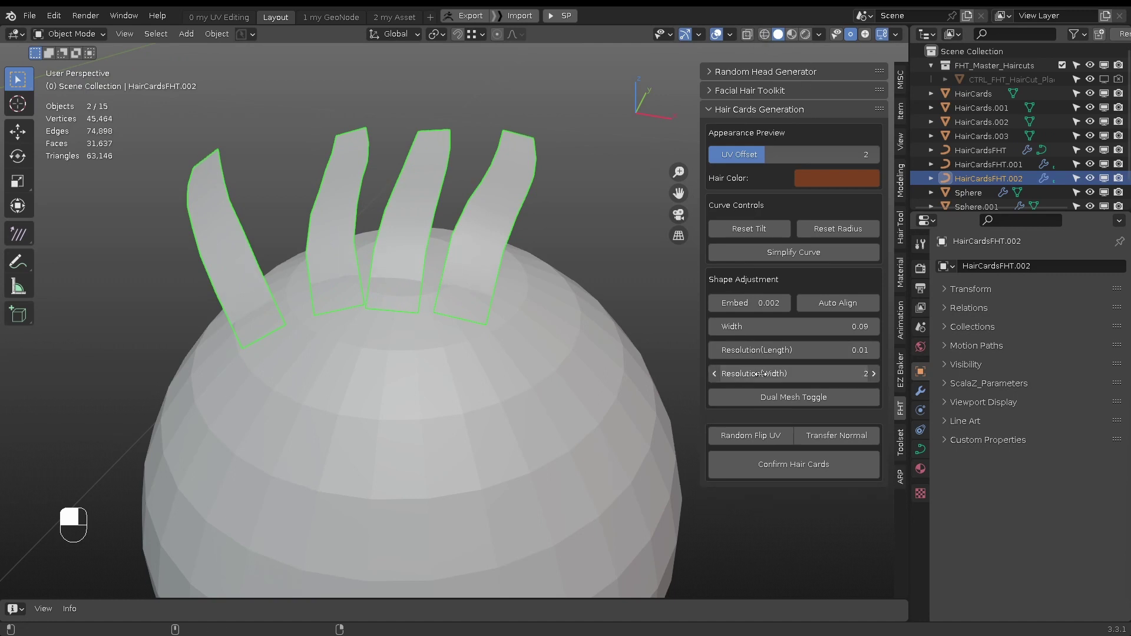
left_click(794, 488)
left_click_drag(643, 365, 636, 330, "alt")
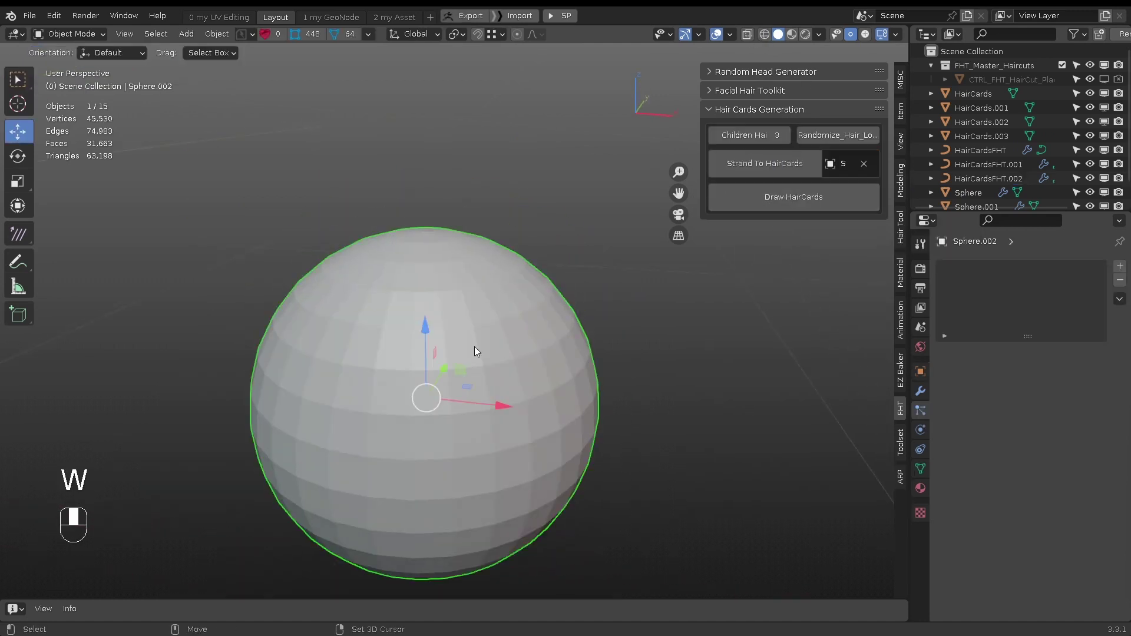
Draw several overlapping hair cards directly on the surface of Sphere.002 and turn on the wireframe overlay
left_click_drag(475, 346, 444, 285, "alt")
left_click(768, 197)
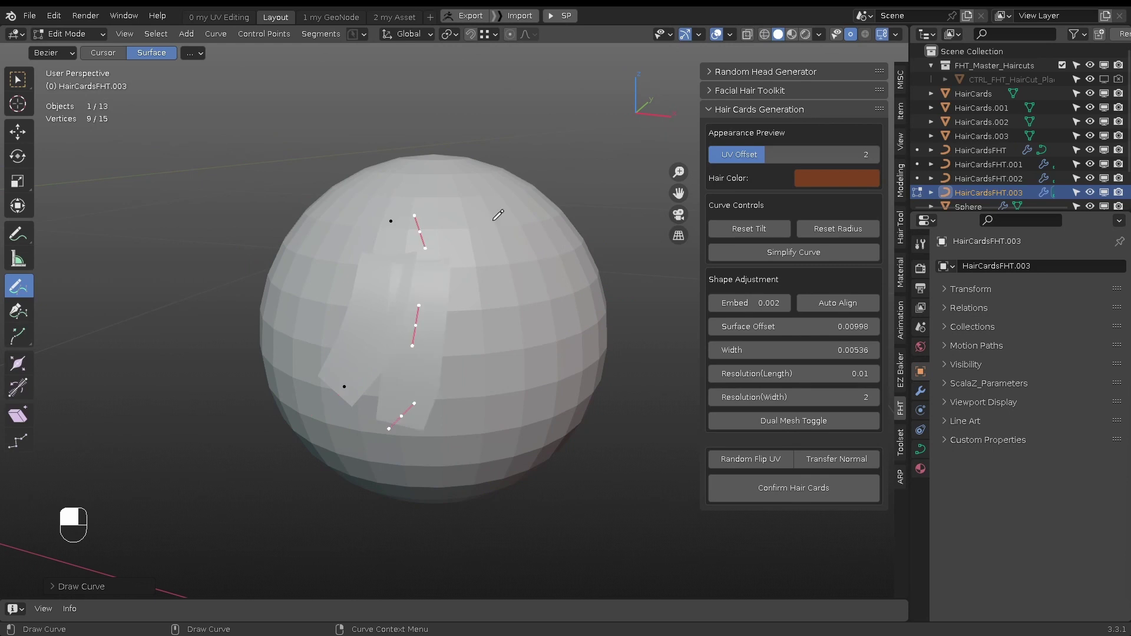
left_click(733, 34)
left_click(649, 267)
left_click_drag(486, 237, 469, 251, "alt")
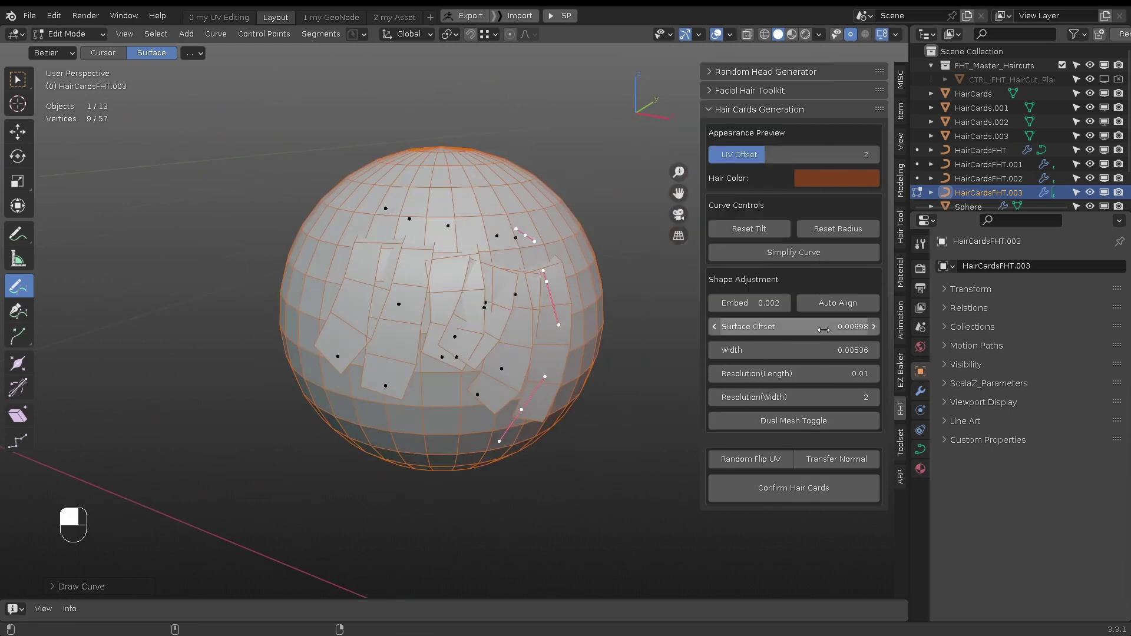
Turn on Auto Align for the drawn hair cards and set their Surface Offset to 0.02
left_click_drag(824, 330, 781, 322)
left_click_drag(505, 313, 651, 317, "alt")
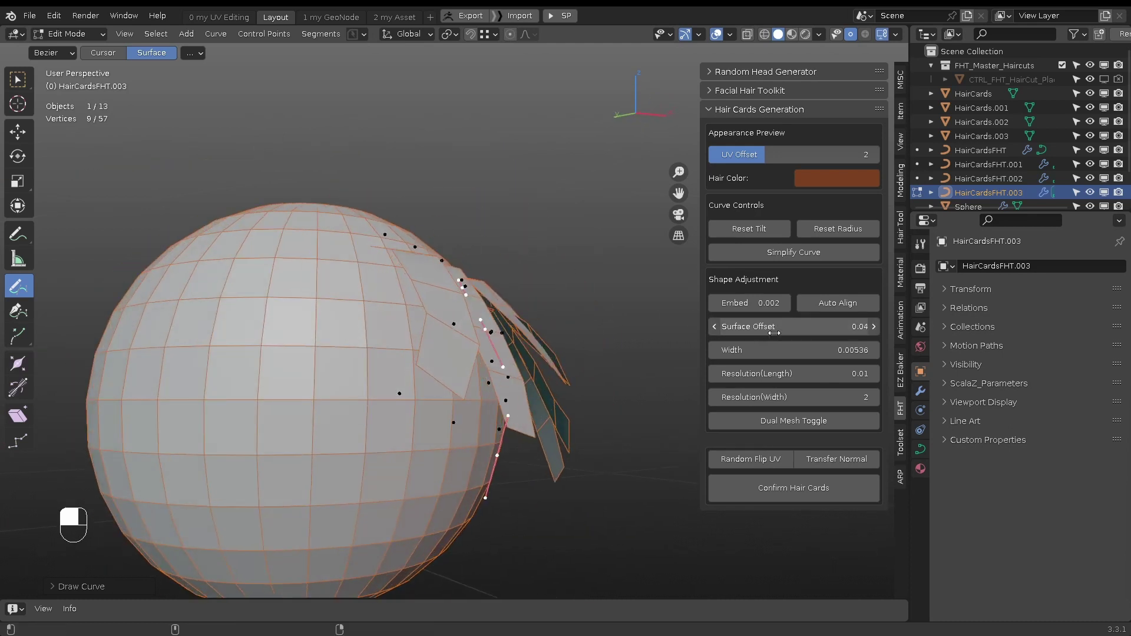
left_click_drag(774, 333, 753, 326)
left_click_drag(668, 317, 811, 330, "alt")
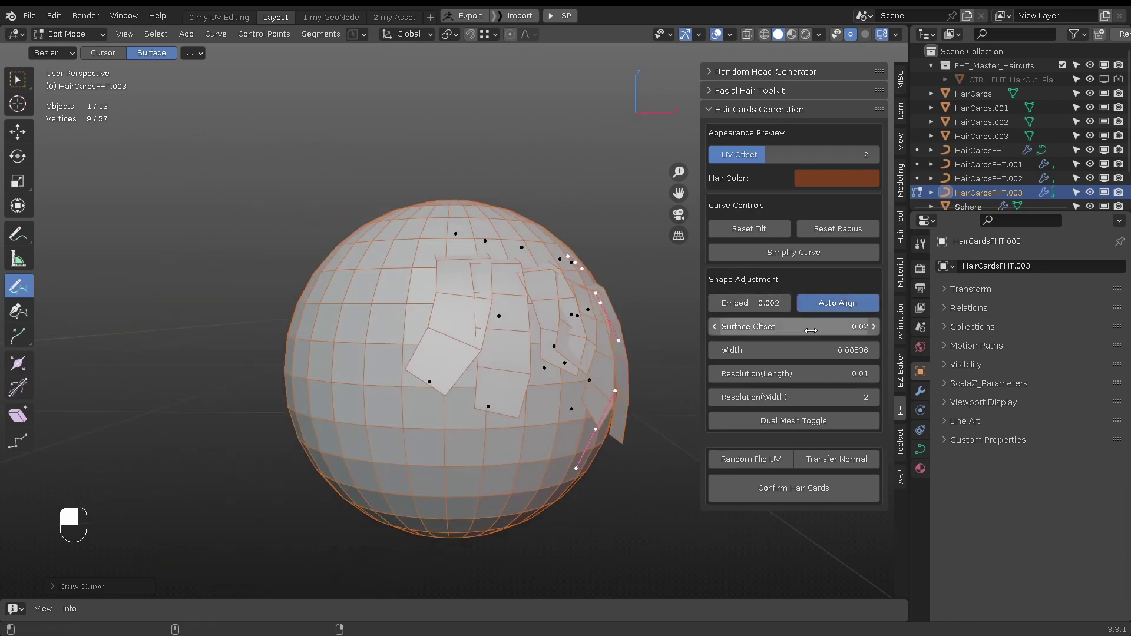
left_click_drag(637, 293, 560, 295, "alt")
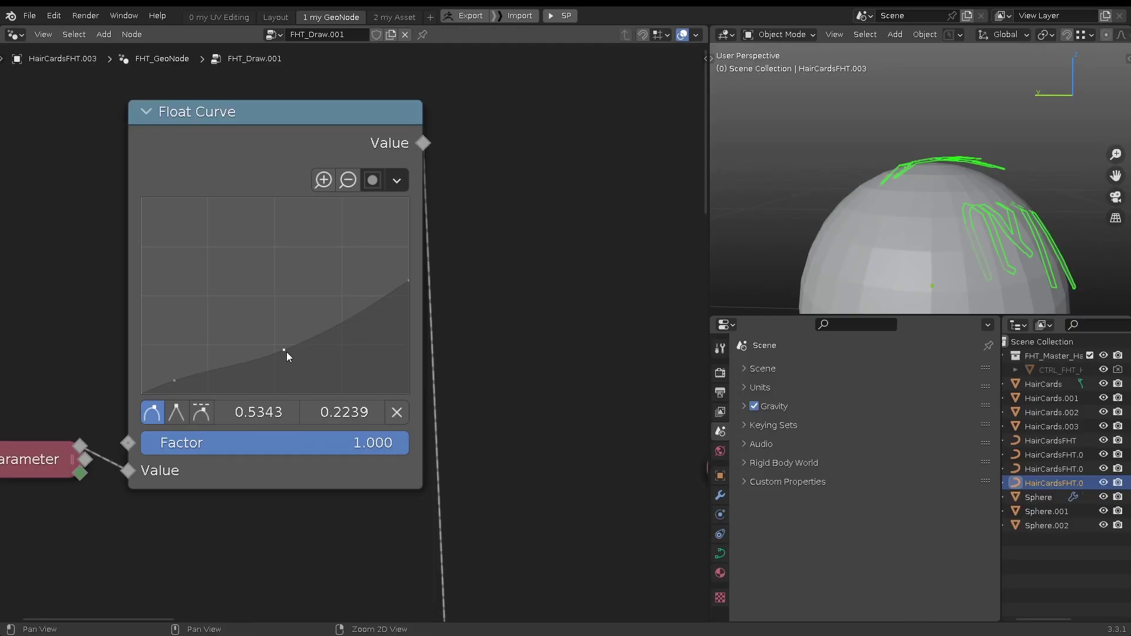
Reshape the Float Curve in FHT_Draw.001 into an arch for the drawn cards, raising its middle point to about 0.53, 0.82
scroll(949, 165, "up", 3)
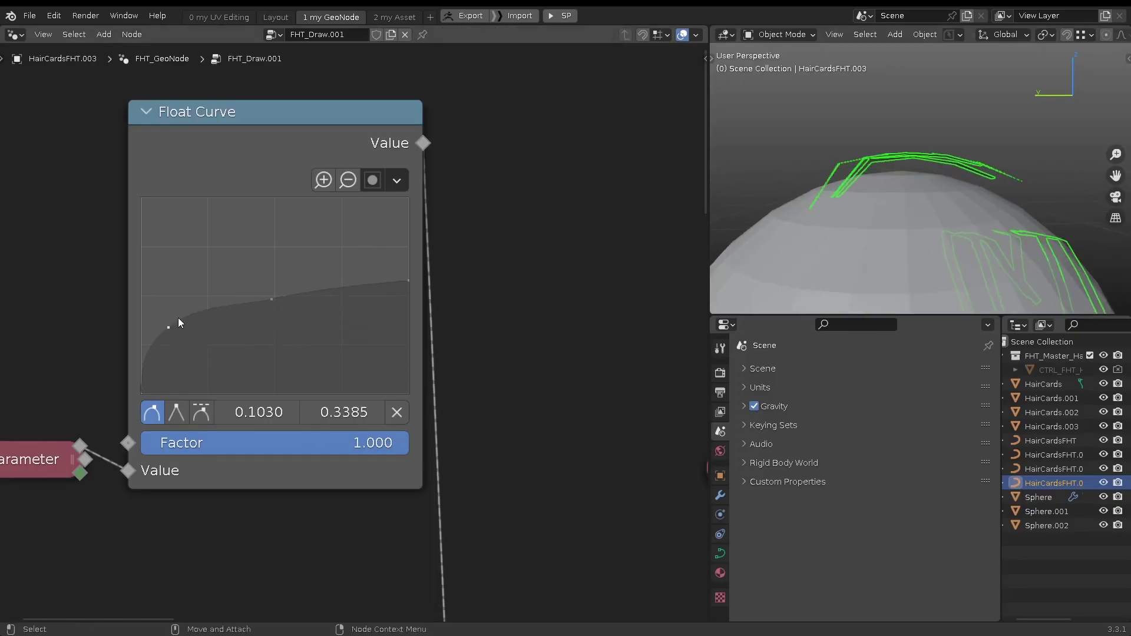
left_click_drag(266, 263, 269, 287)
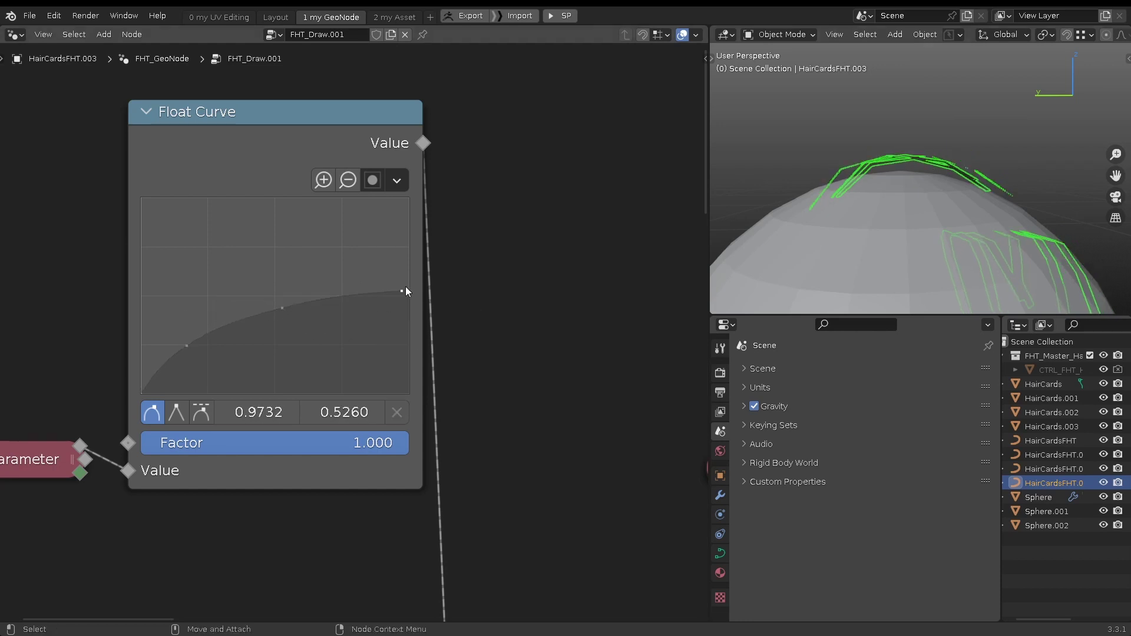
left_click_drag(284, 309, 284, 246)
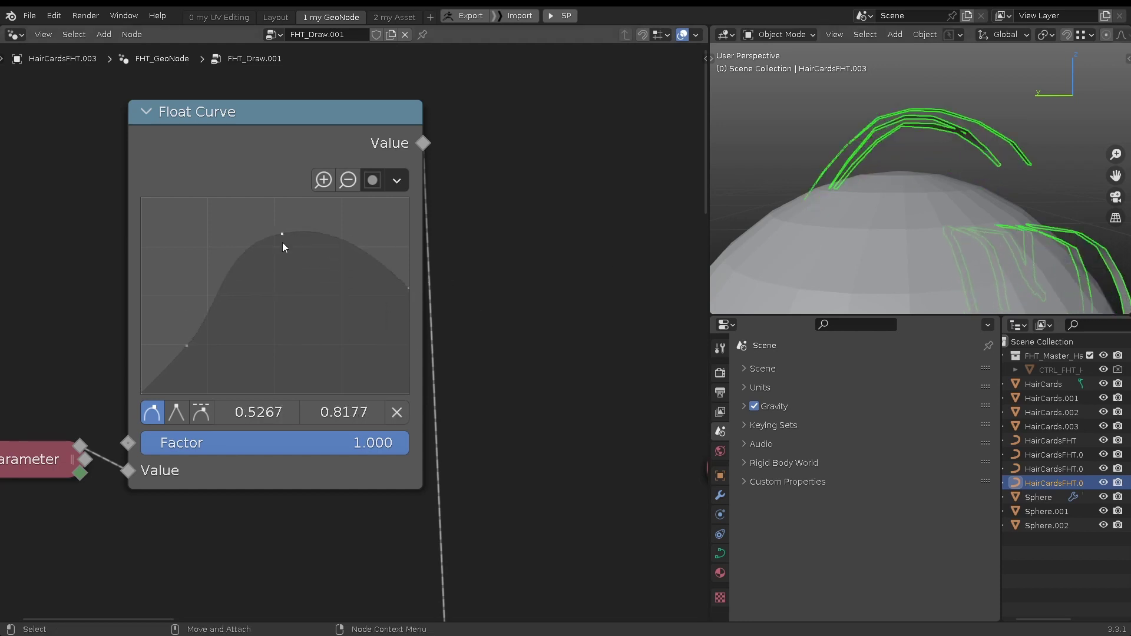
left_click_drag(244, 341, 300, 282)
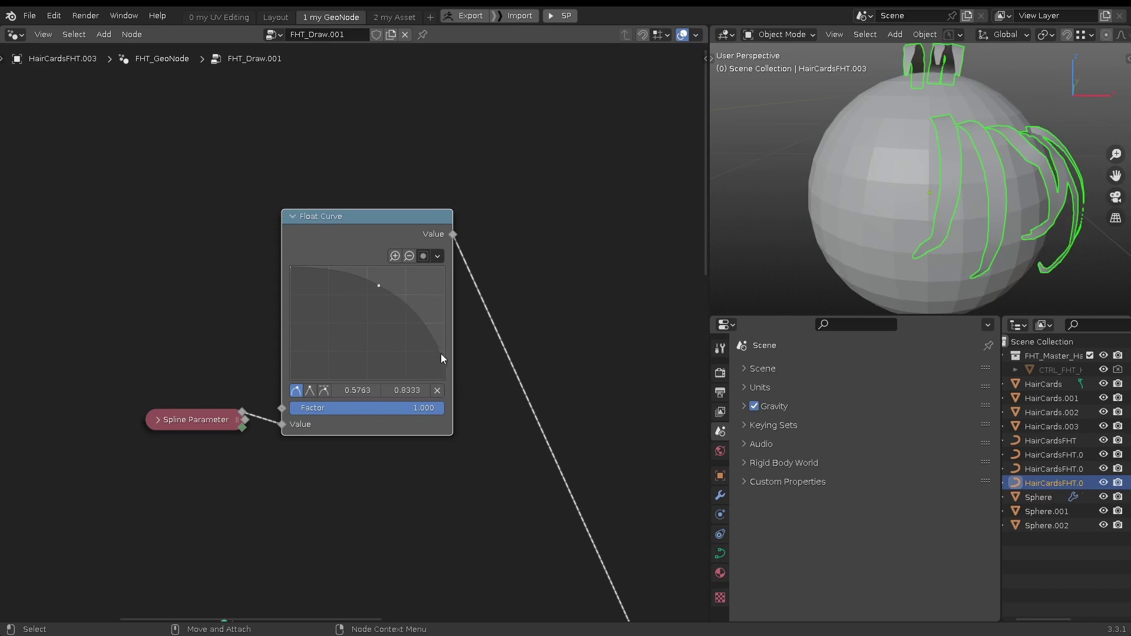
Taper the drawn hair cards at both ends by lowering the second Float Curve's end points near zero around a high middle point
left_click_drag(443, 358, 442, 376)
scroll(839, 231, "up", 5)
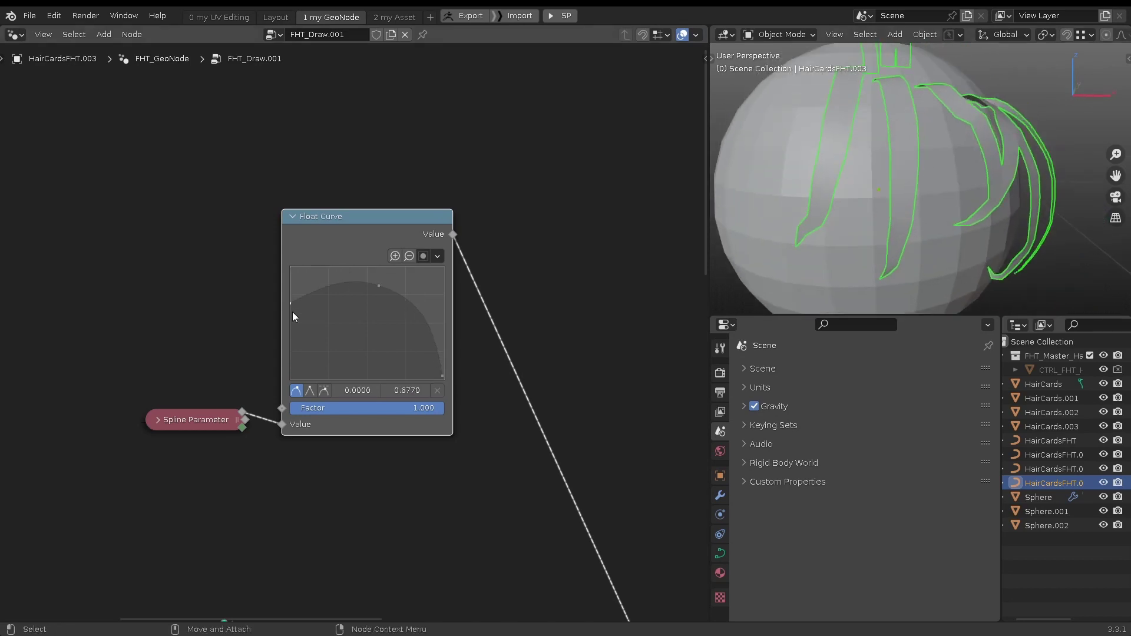
middle_click_drag(895, 82, 903, 126)
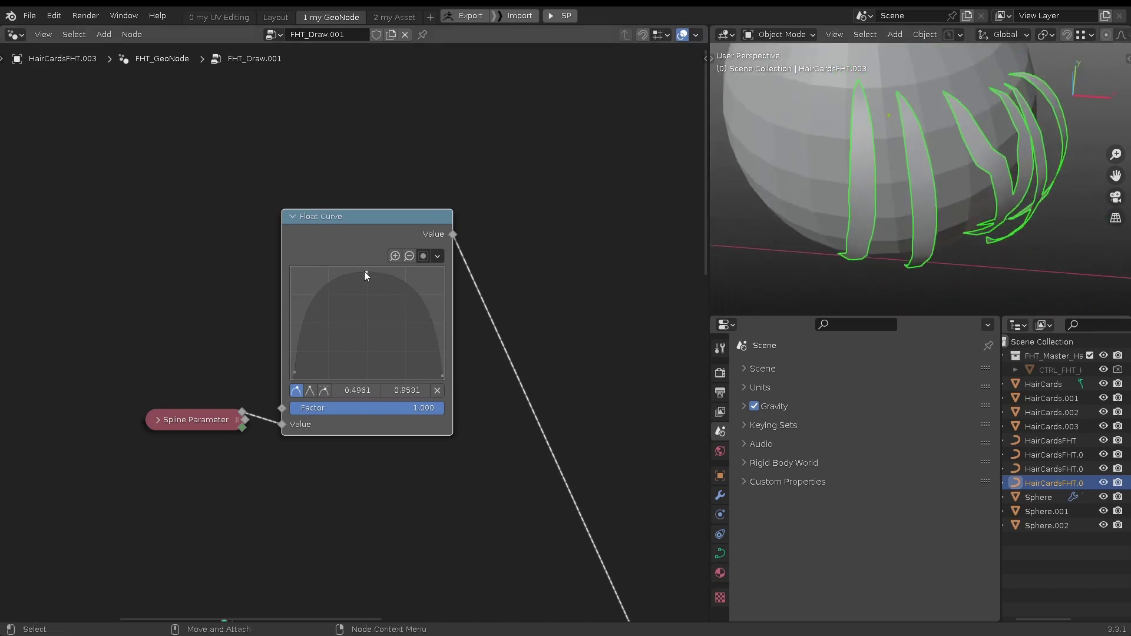
left_click_drag(366, 276, 368, 291)
middle_click_drag(1001, 212, 849, 236)
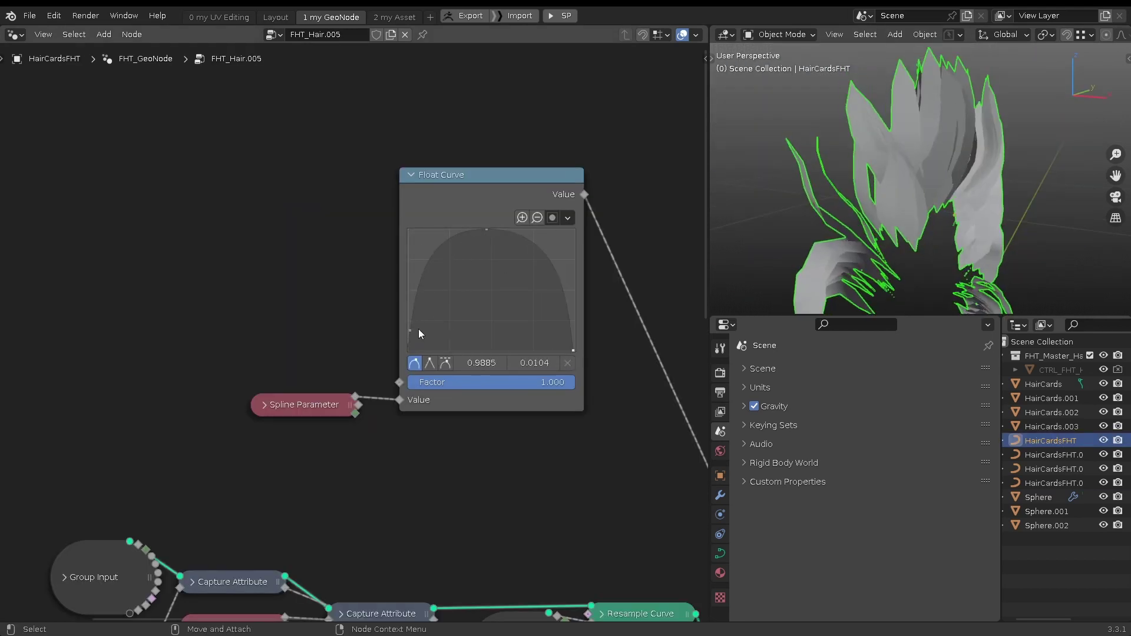
Lower the start point of the Float Curve in FHT_Hair.005 to 0, 0 to taper the roots of HairCardsFHT
left_click_drag(418, 333, 416, 353)
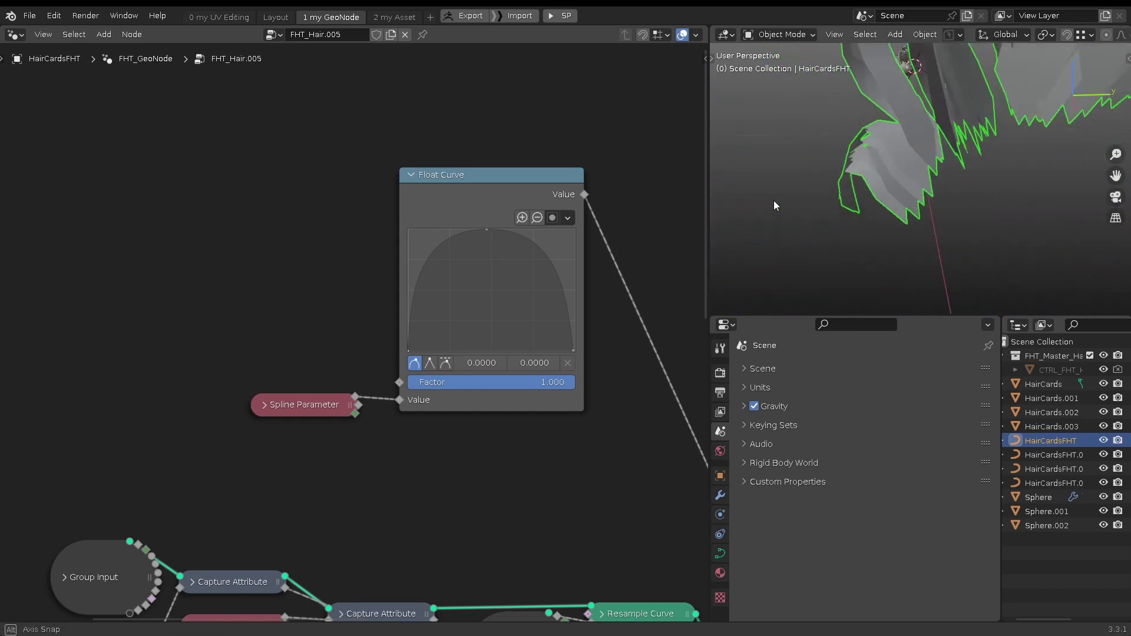